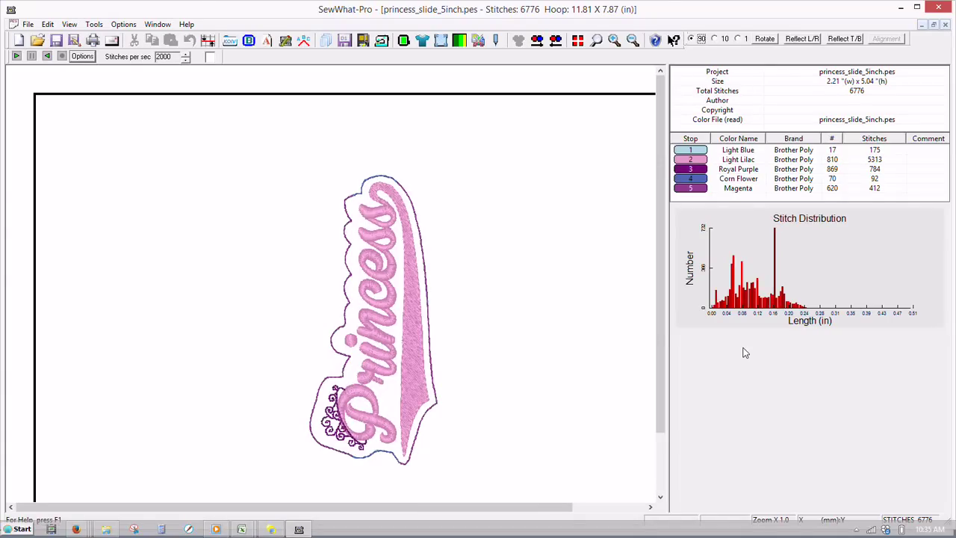
Select the Princess design and rotate it in 90° steps until it lies horizontal and upright.
click(586, 300)
click(406, 242)
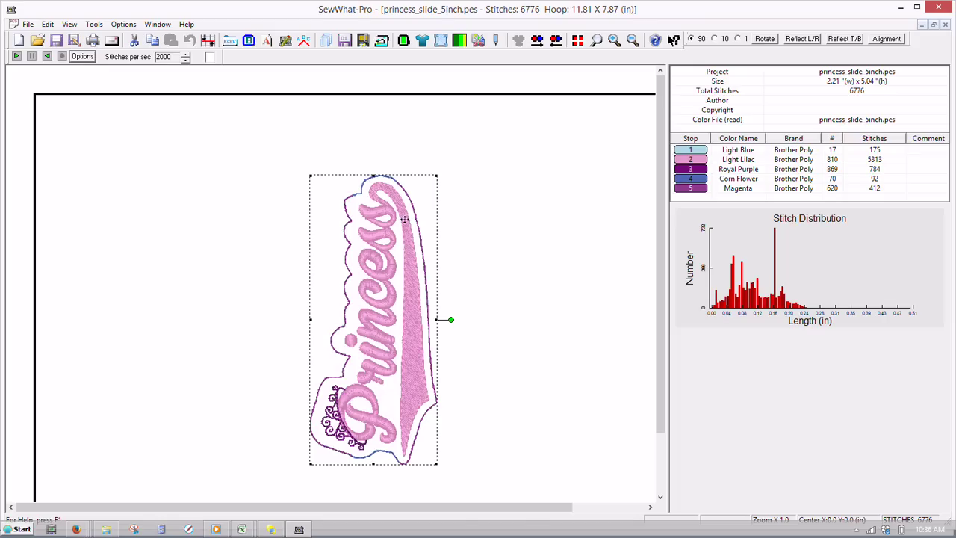
click(766, 40)
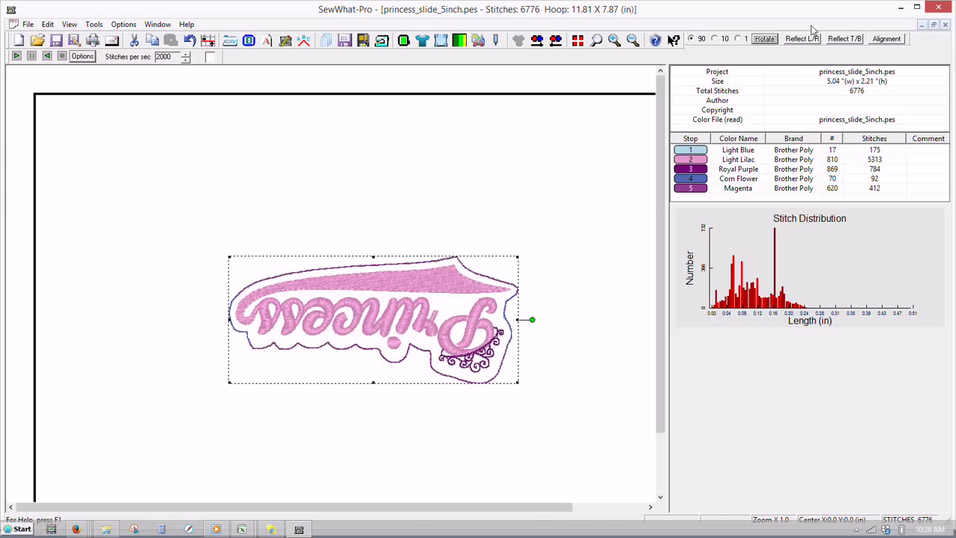
click(766, 39)
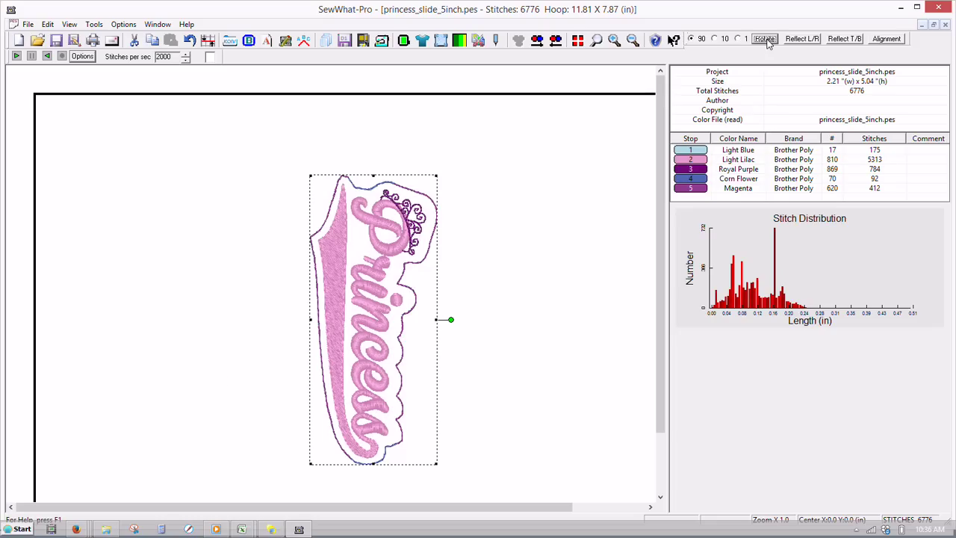
click(765, 40)
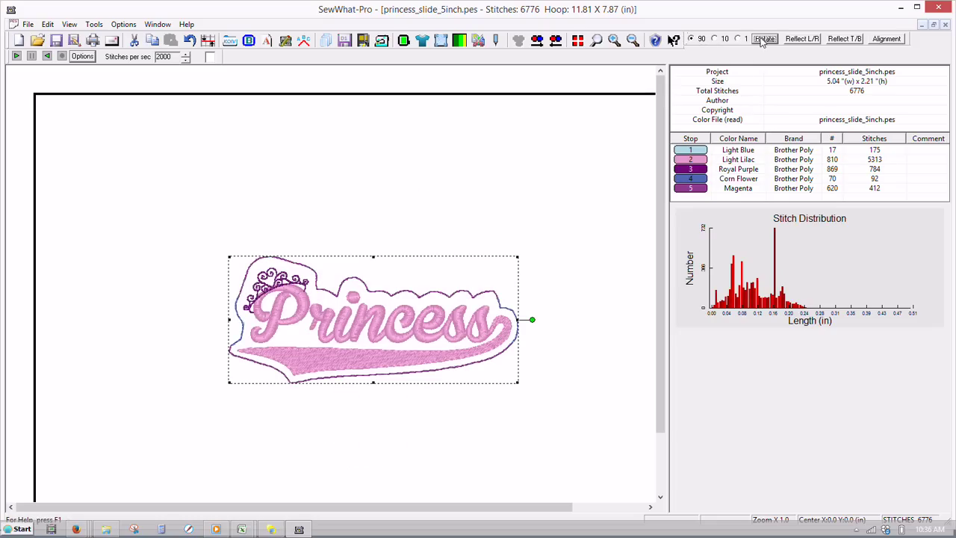
Try 1° rotation steps and a free handle tilt, then undo both small tilts.
click(715, 39)
click(741, 40)
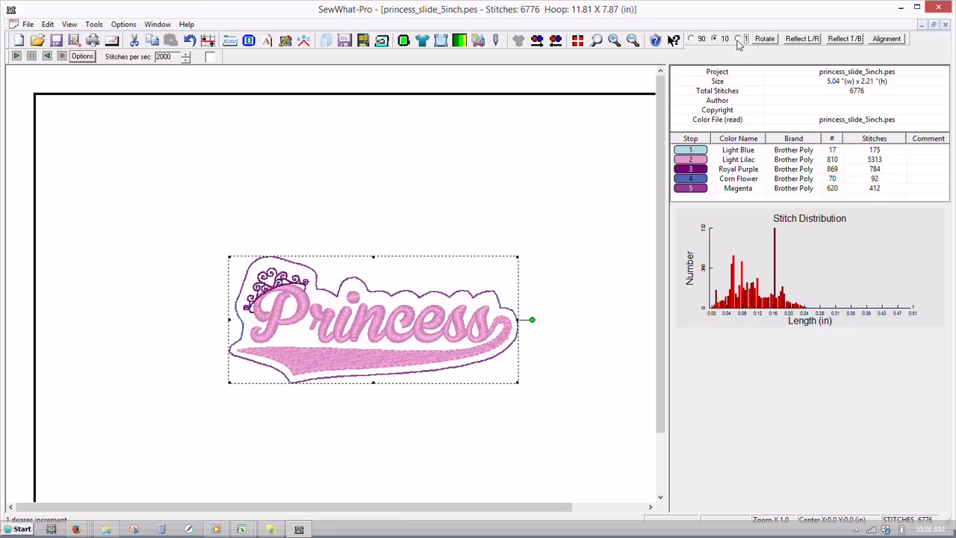
click(761, 42)
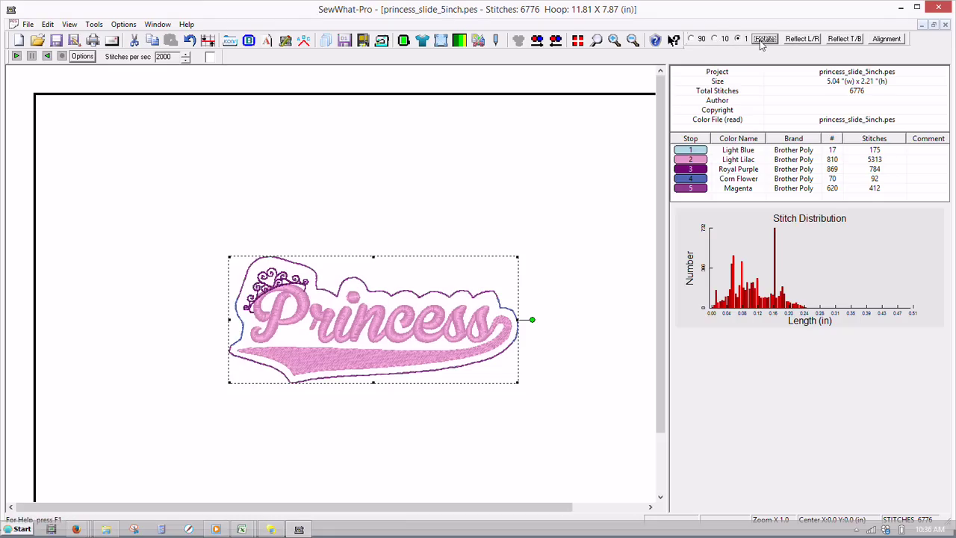
click(762, 42)
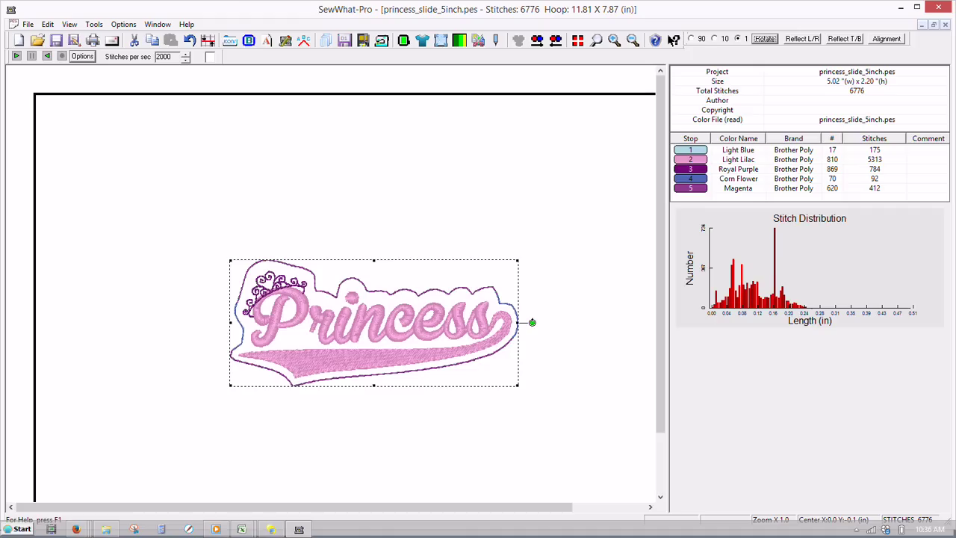
click(531, 322)
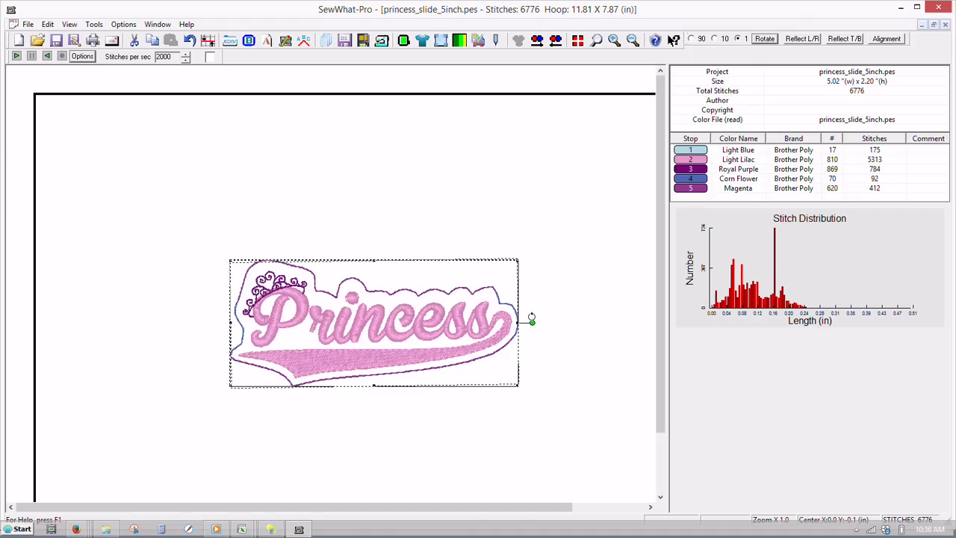
mouse_move(529, 315)
mouse_down()
mouse_move(488, 278)
mouse_move(516, 323)
mouse_up()
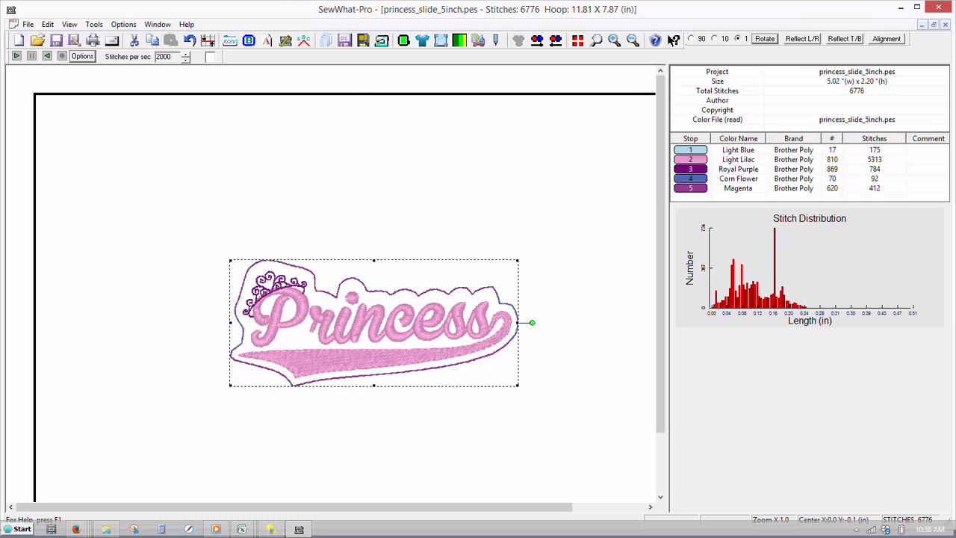
click(192, 42)
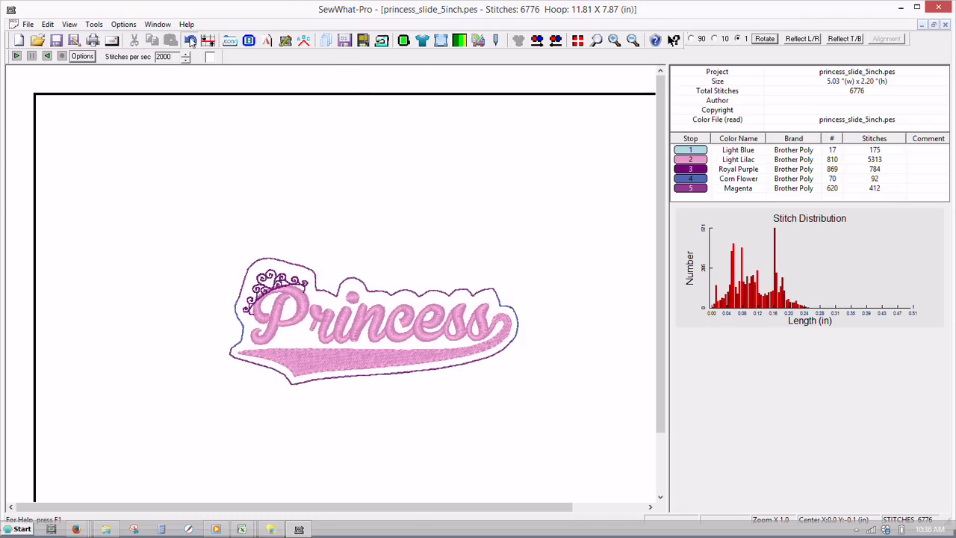
click(191, 41)
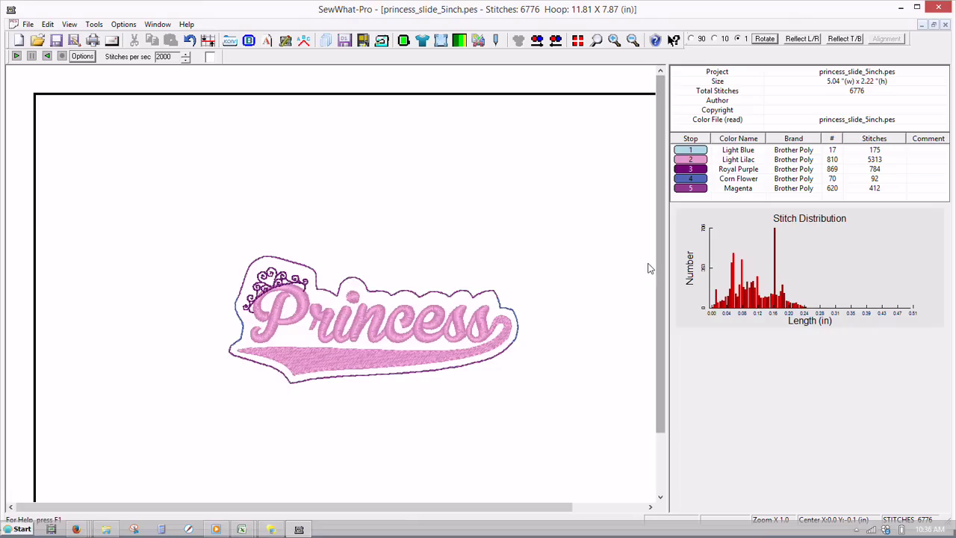
Zoom in on the horizontal Princess design and scroll to center it in view.
scroll(659, 275, down, 1)
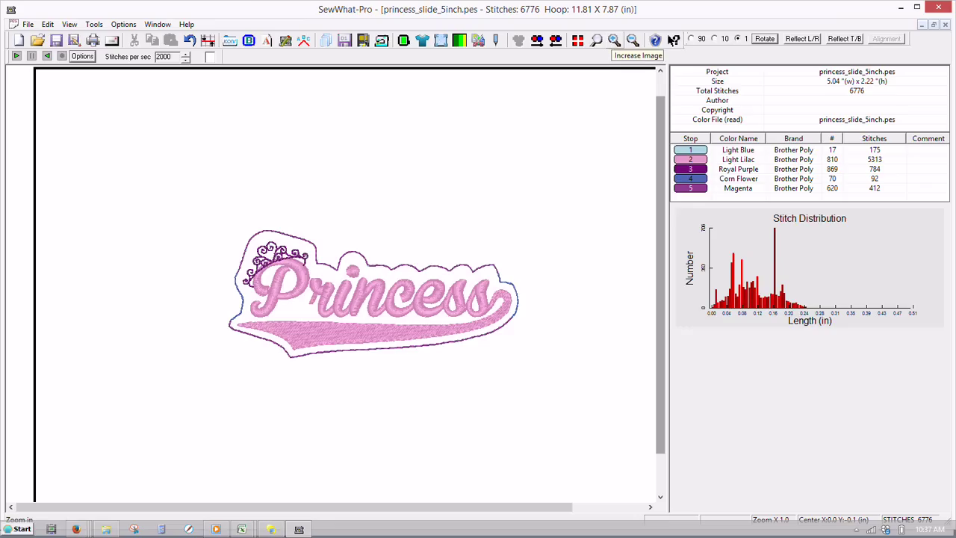
click(613, 42)
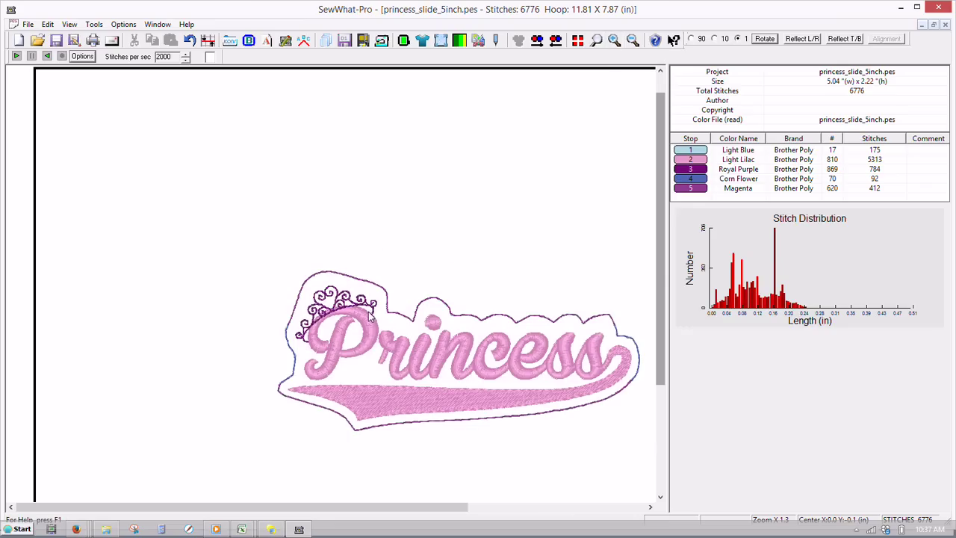
drag(661, 287, 518, 476)
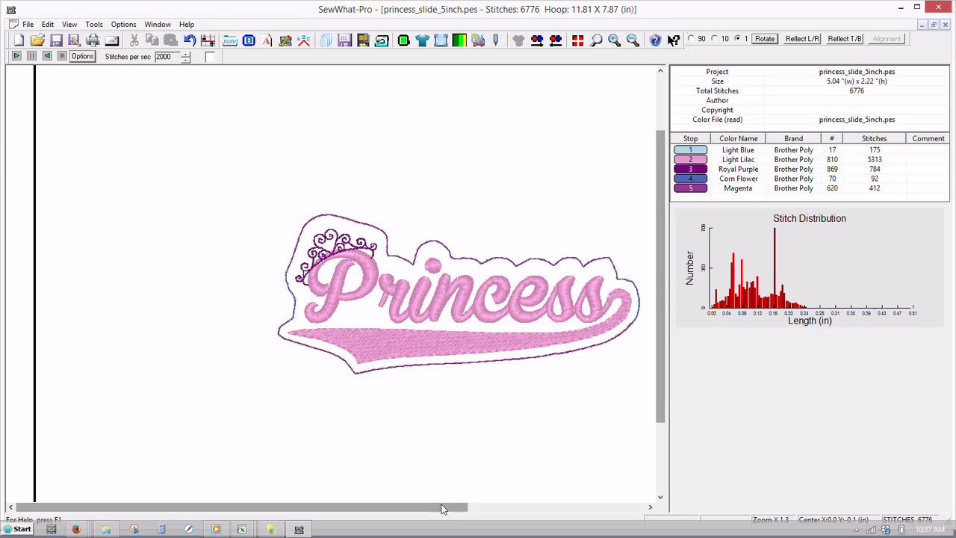
drag(467, 508, 484, 511)
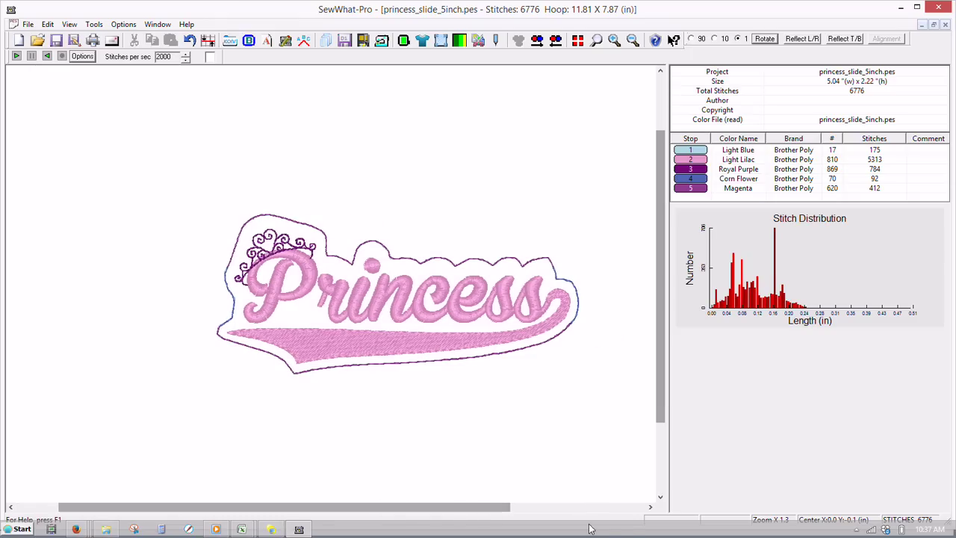
click(651, 507)
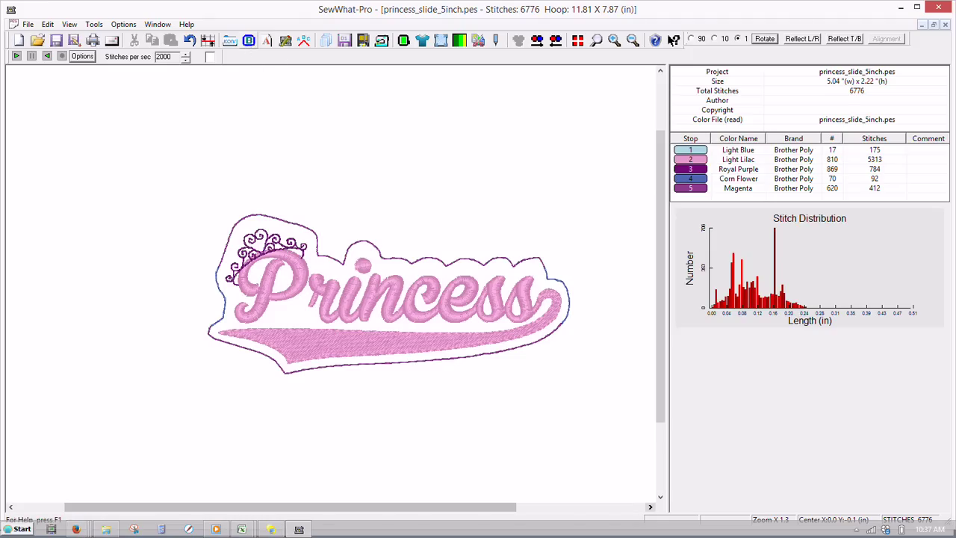
Open the border options, keep Satin Outline, and choose Custom Border.
click(249, 41)
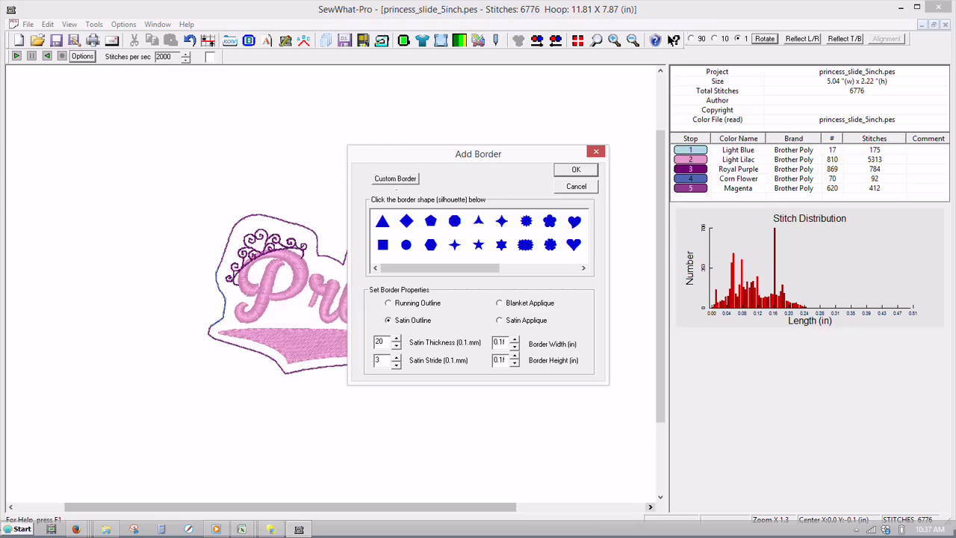
click(393, 180)
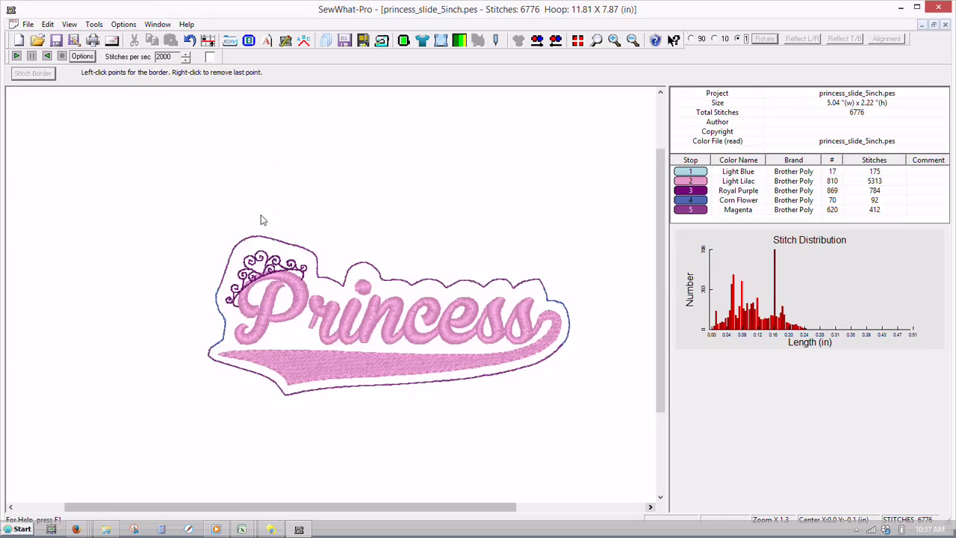
click(211, 160)
right_click(222, 163)
Place border points from the bottom outline up the right edge and along the top.
click(501, 377)
click(570, 339)
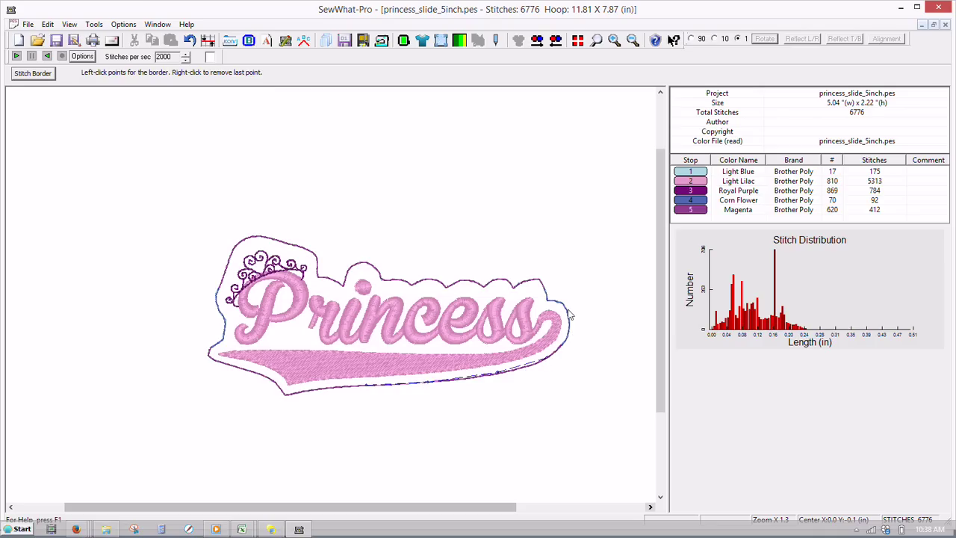
click(568, 314)
click(521, 284)
click(493, 280)
Continue border points across the top scallops and over the bump toward the crown.
click(419, 287)
click(407, 285)
click(398, 284)
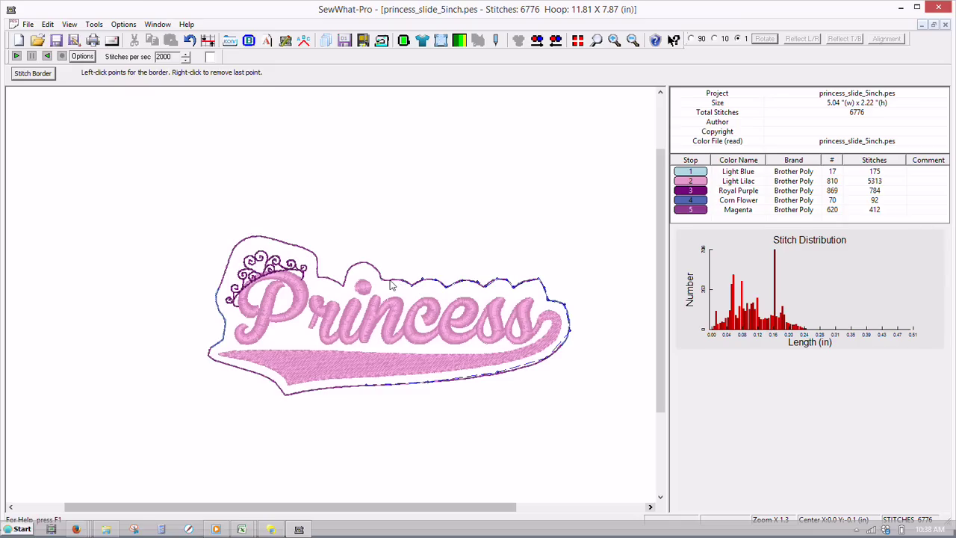
click(387, 283)
click(381, 278)
click(371, 268)
click(364, 265)
click(352, 274)
click(346, 282)
click(338, 285)
click(320, 282)
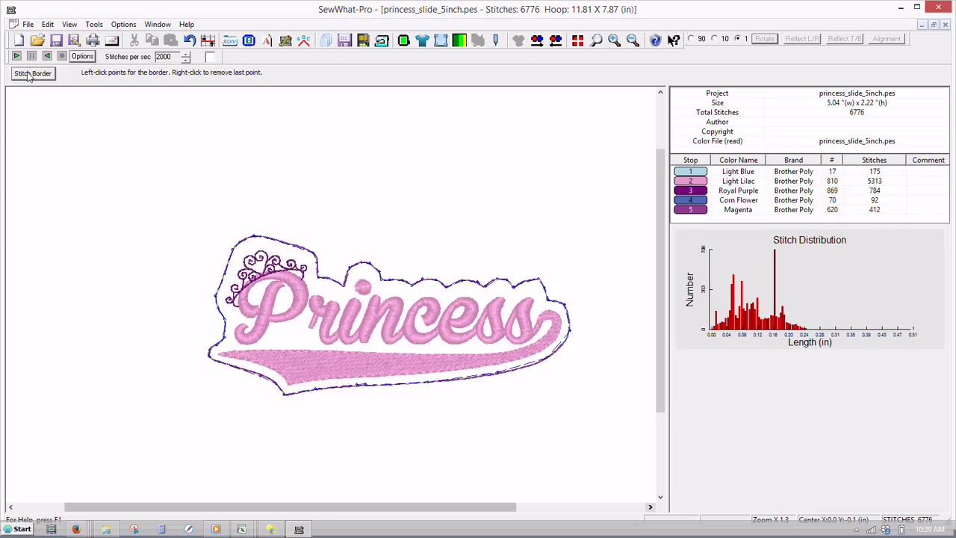
Stitch the traced outline as a black satin border and zoom in to inspect it.
click(28, 76)
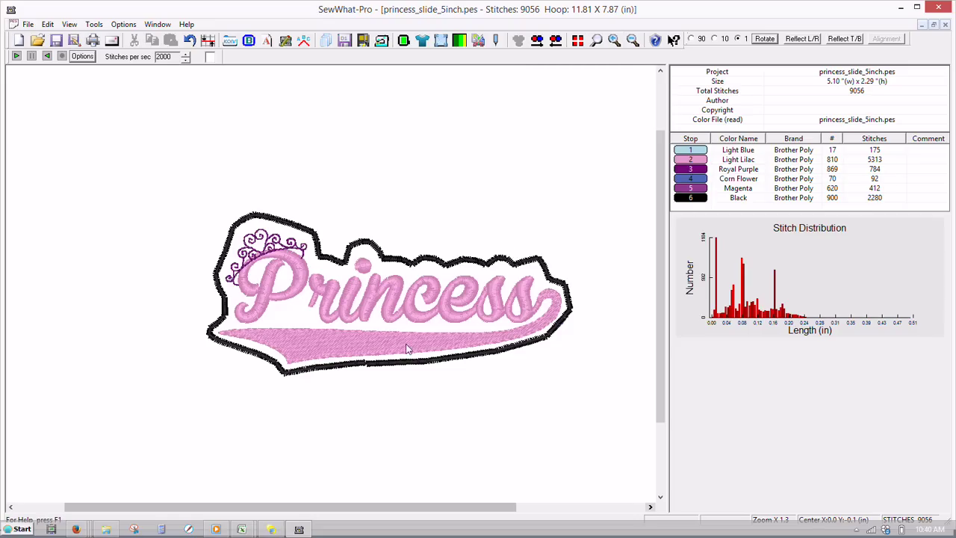
scroll(660, 246, down, 3)
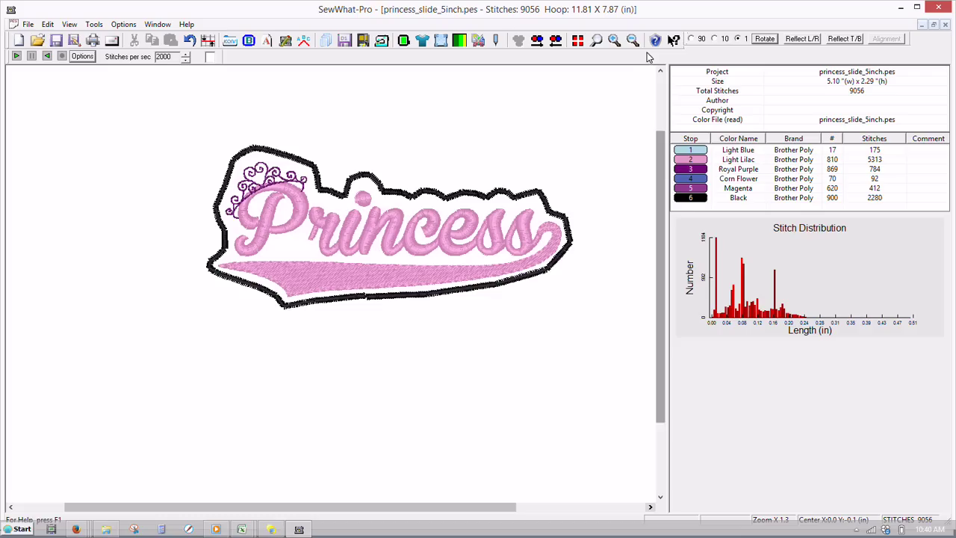
click(615, 42)
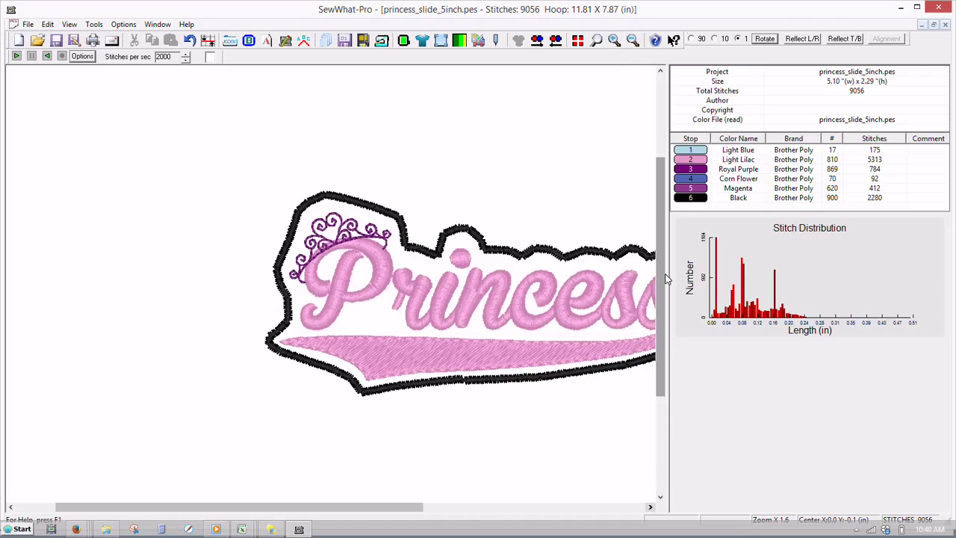
scroll(667, 278, down, 3)
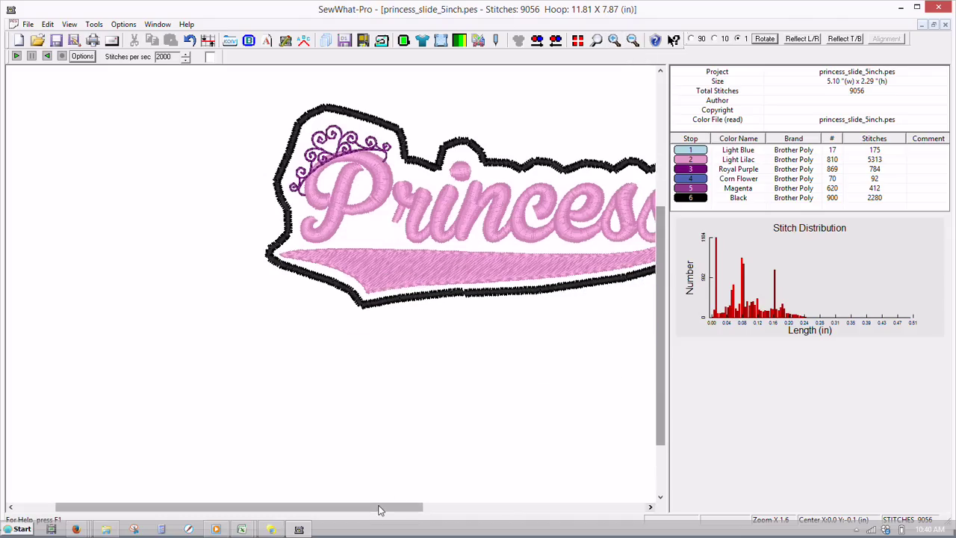
drag(379, 510, 414, 507)
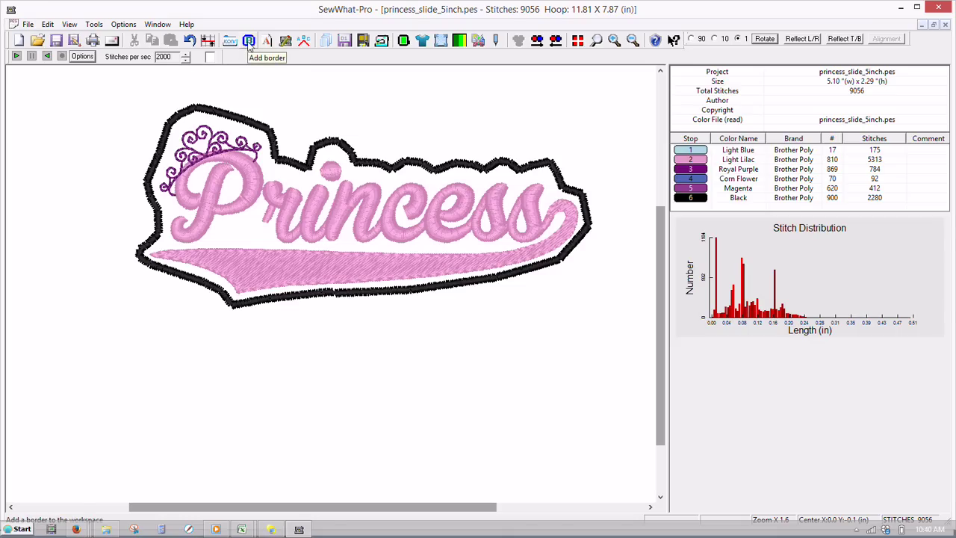
Open the border options and raise Satin Thickness from 20 to 35.
click(249, 41)
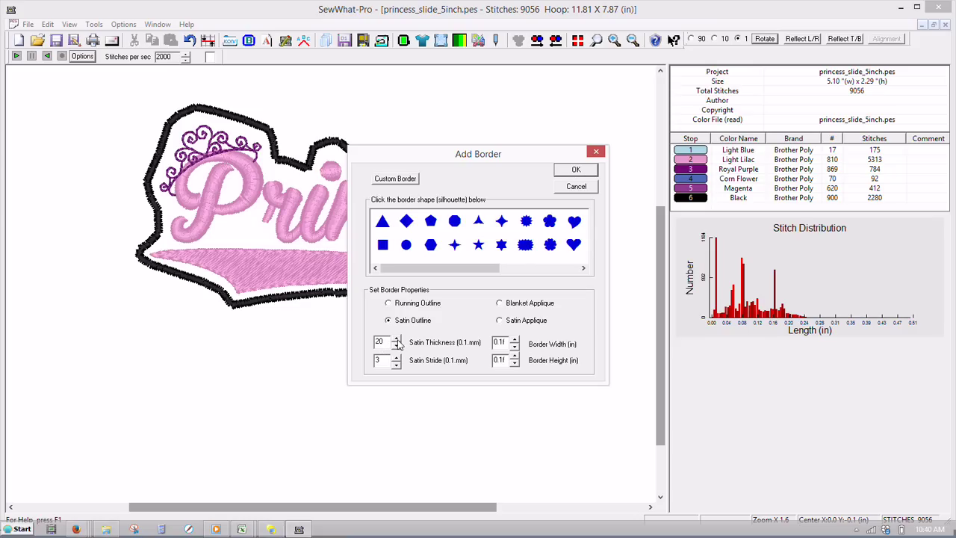
click(397, 339)
click(398, 339)
click(397, 340)
click(397, 340)
click(398, 340)
click(398, 340)
click(397, 340)
click(397, 340)
click(397, 340)
text(35)
Start a new custom border above the crown, down the left side and around the lower-left corner.
click(390, 184)
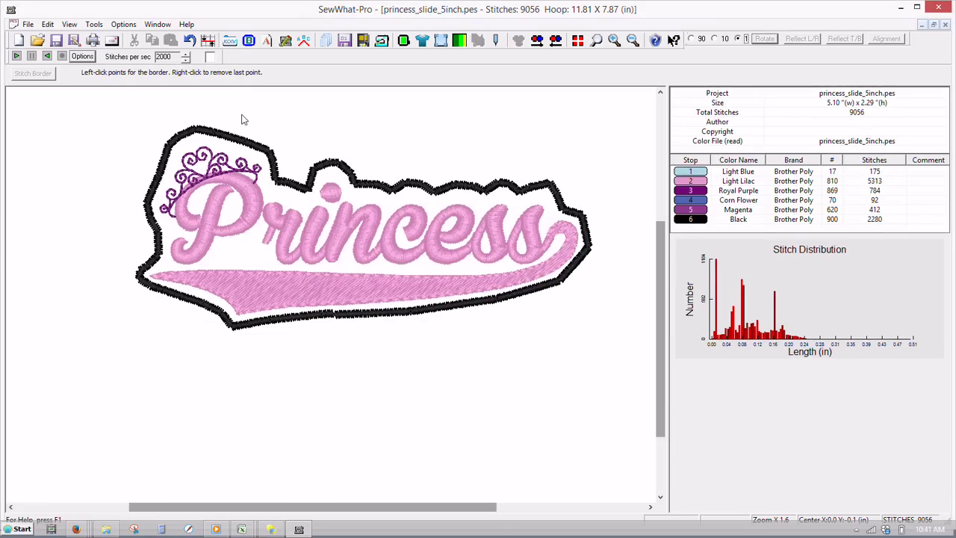
click(169, 110)
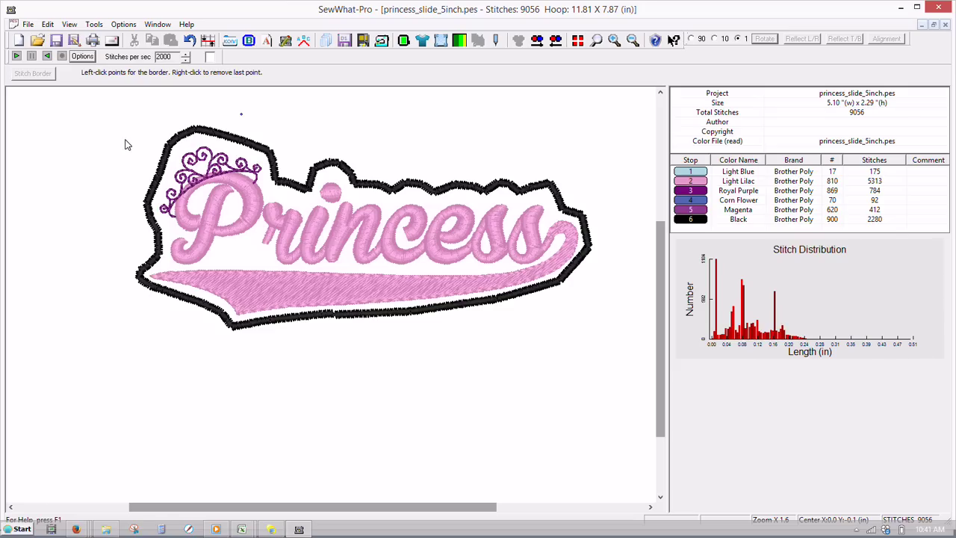
click(114, 200)
click(110, 277)
click(162, 330)
Extend the outline along the bottom, up the right side and across the top, closing it at the start.
click(597, 285)
click(616, 226)
click(591, 179)
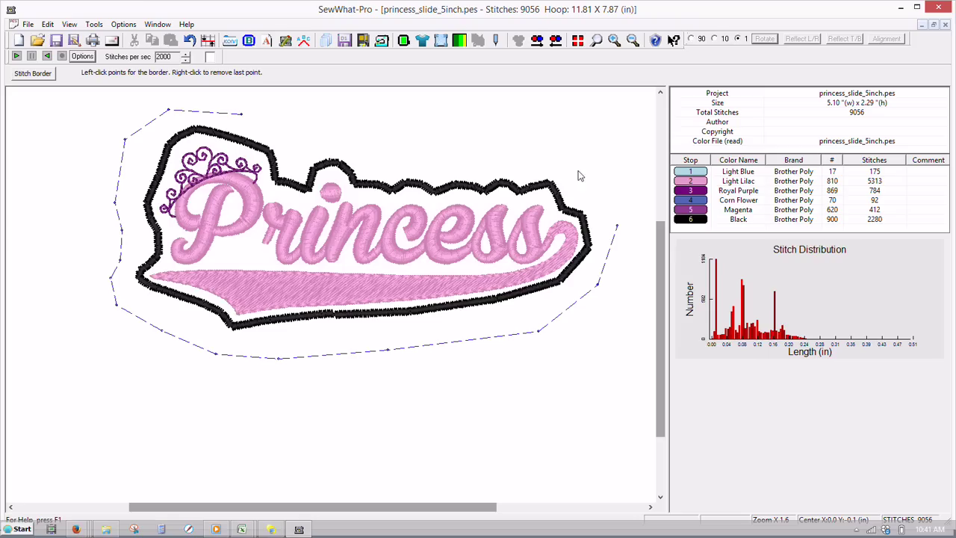
click(468, 147)
click(387, 152)
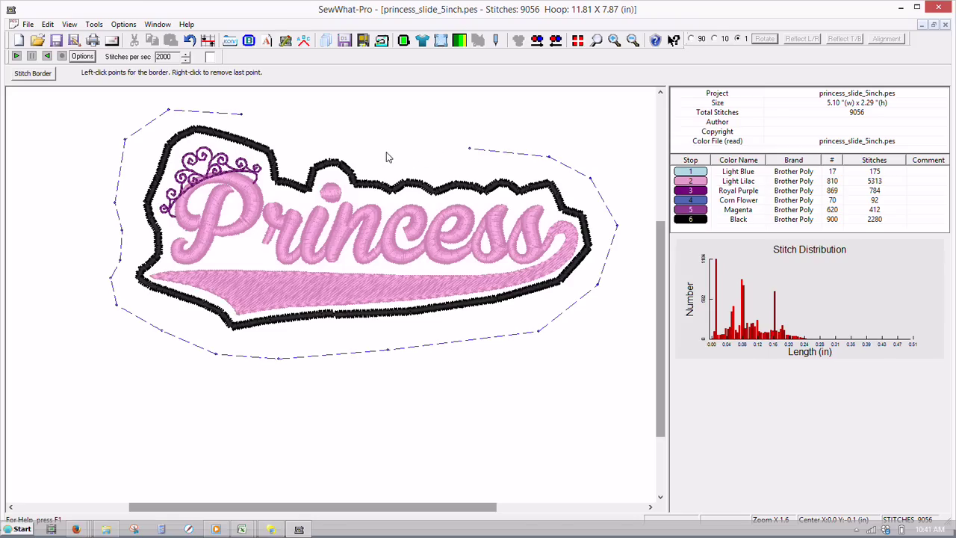
click(329, 139)
click(300, 139)
click(304, 141)
Stitch the second traced border into the design, zoom in, and open the View menu.
click(32, 75)
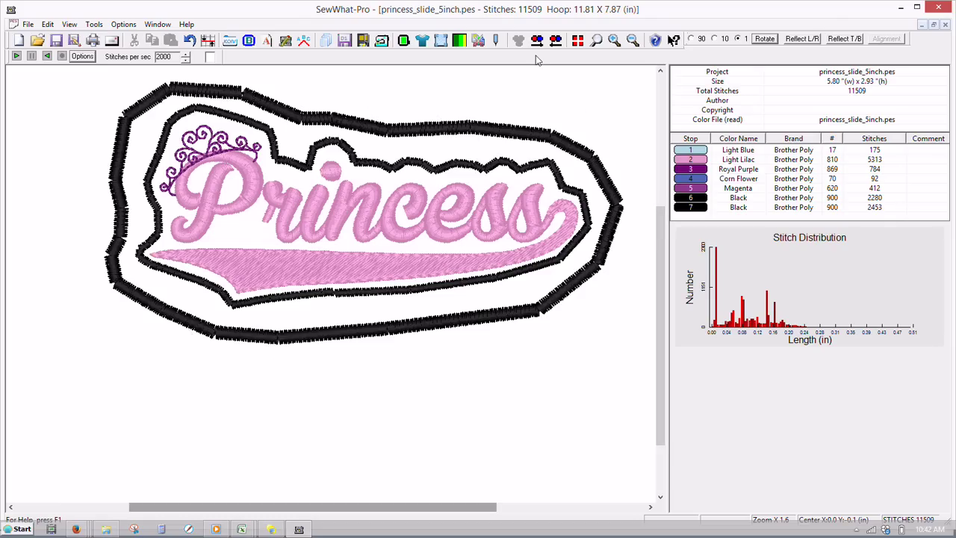
click(614, 39)
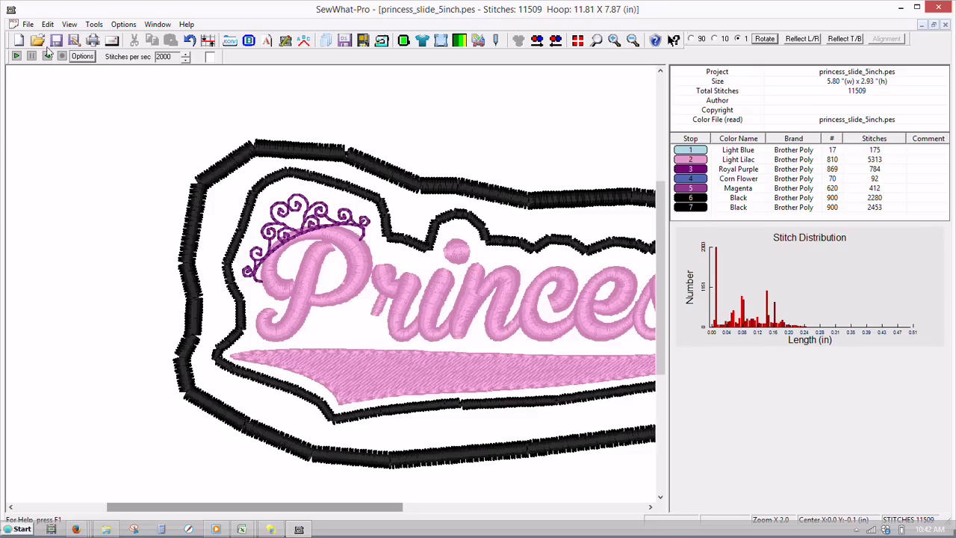
click(69, 25)
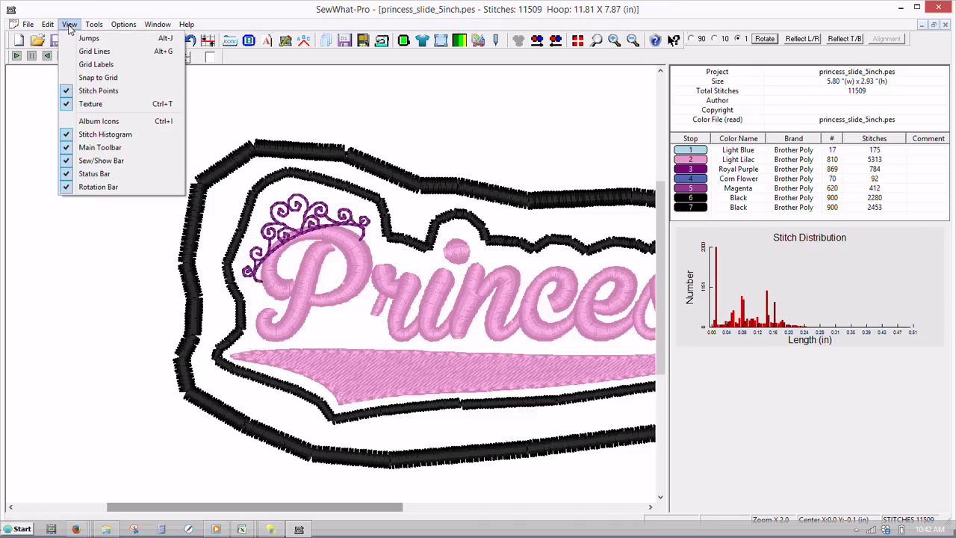
Turn off the Texture preview and turn on Stitch Points in the View menu.
click(89, 91)
click(72, 26)
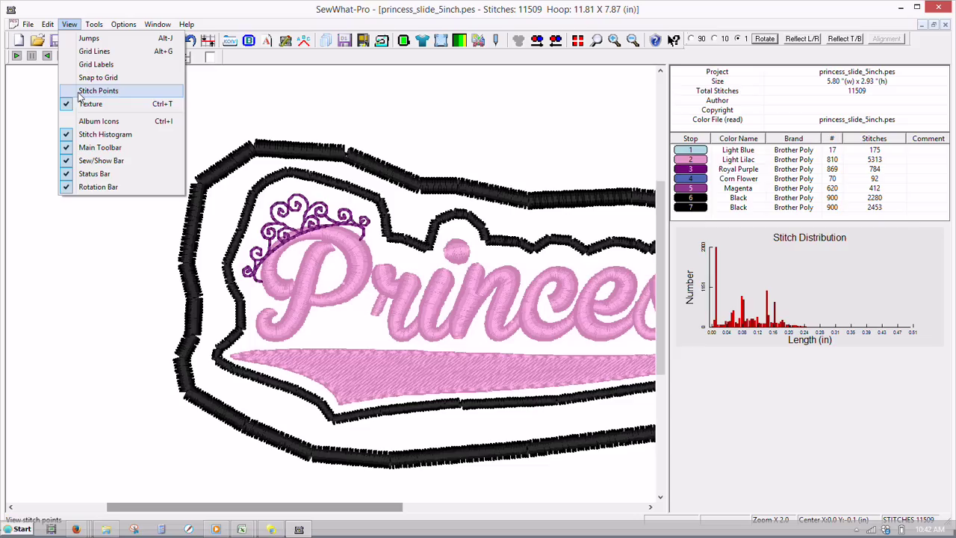
click(90, 104)
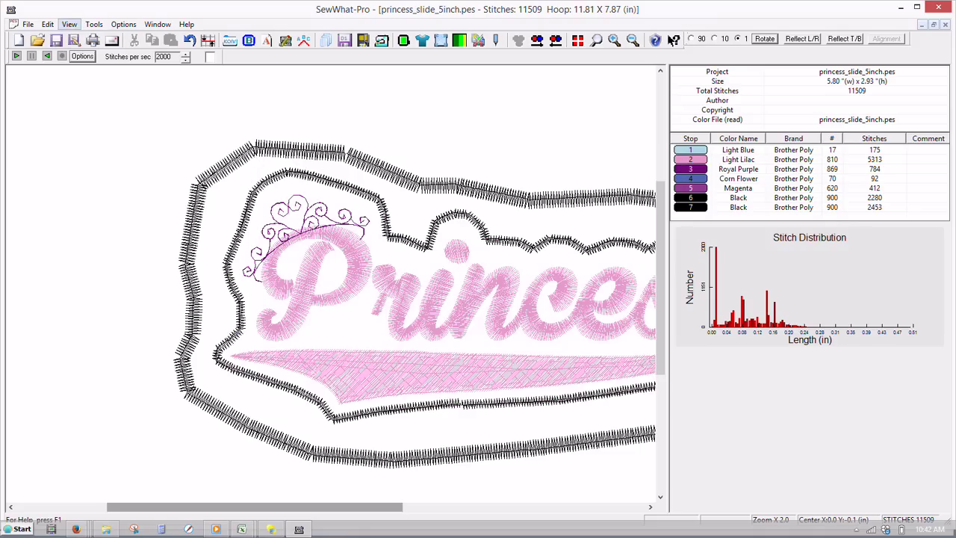
click(70, 25)
click(69, 25)
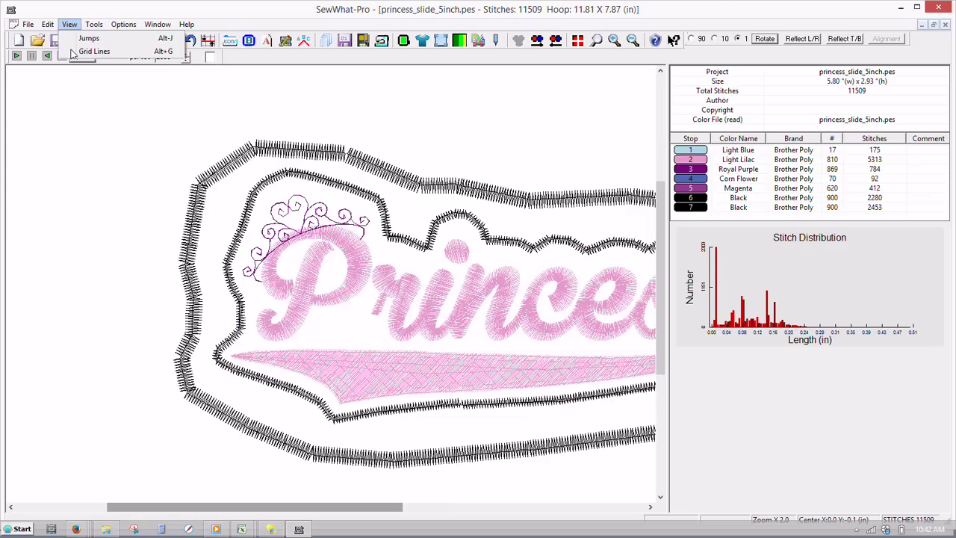
click(48, 25)
mouse_move(68, 26)
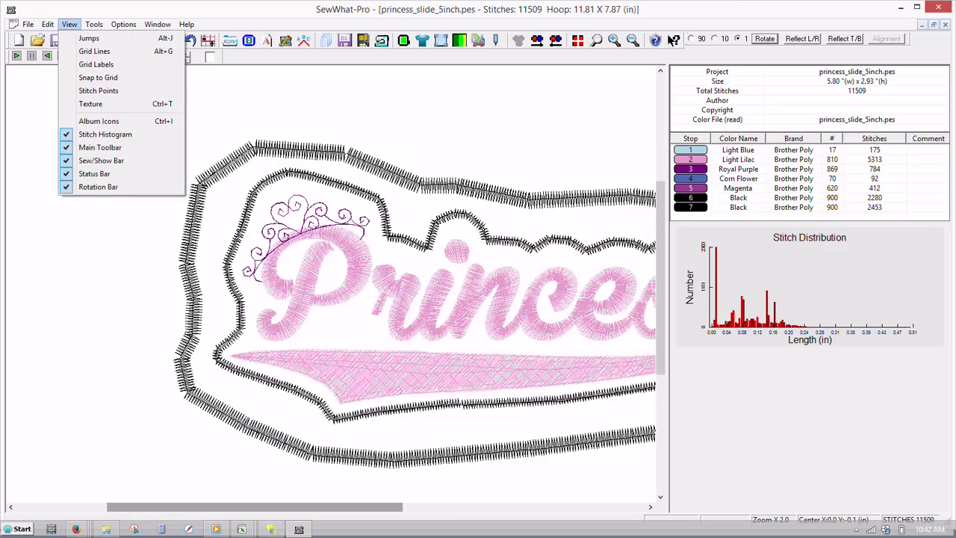
click(84, 91)
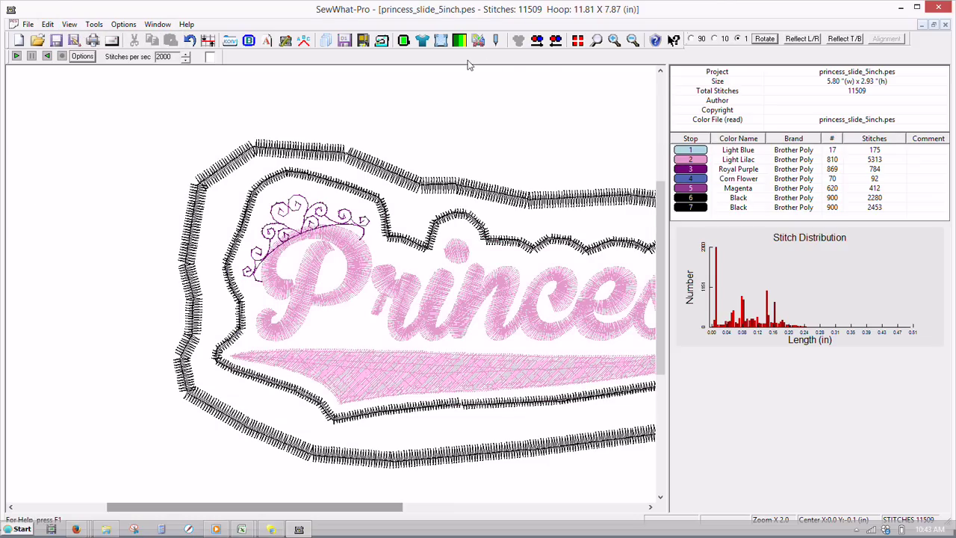
Zoom in and scroll to the crown and outer border to inspect the stitch points.
click(613, 41)
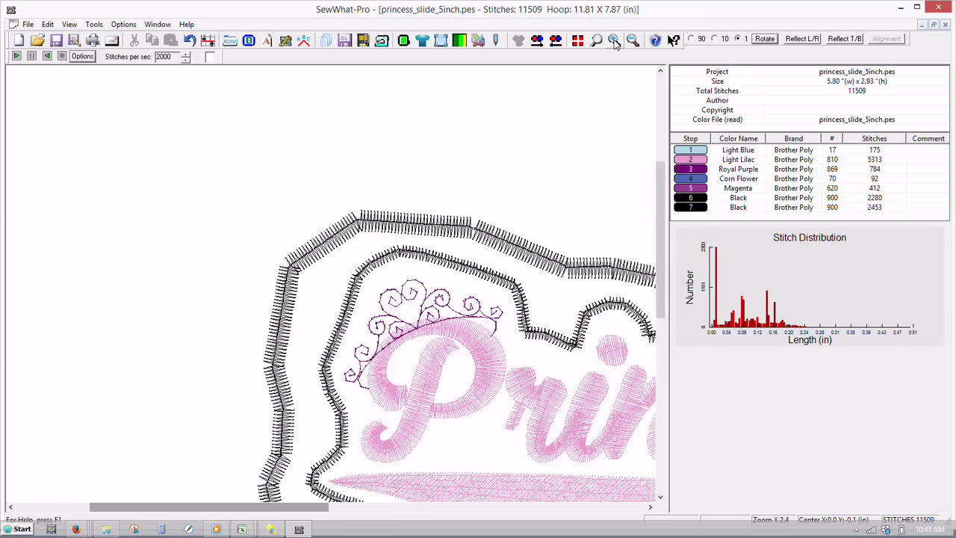
click(613, 41)
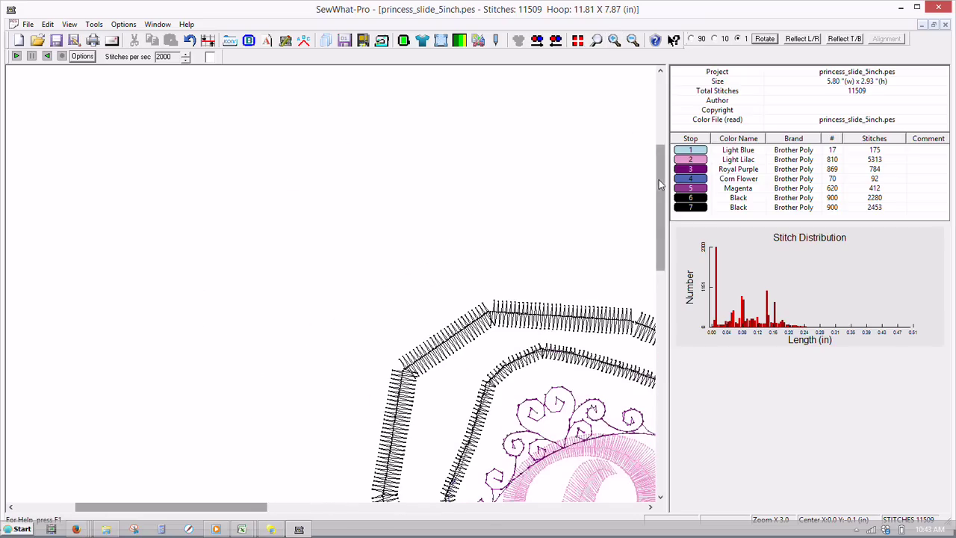
drag(659, 183, 662, 266)
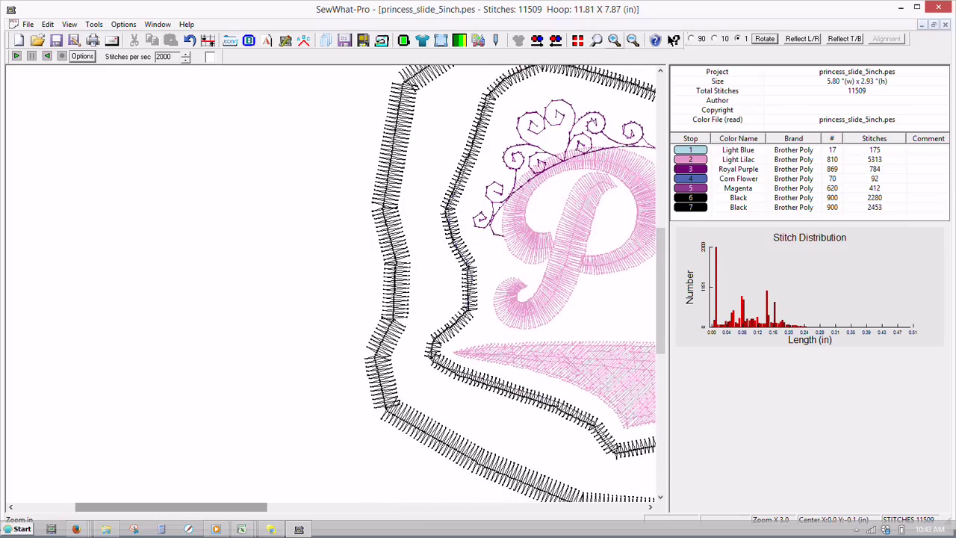
click(614, 41)
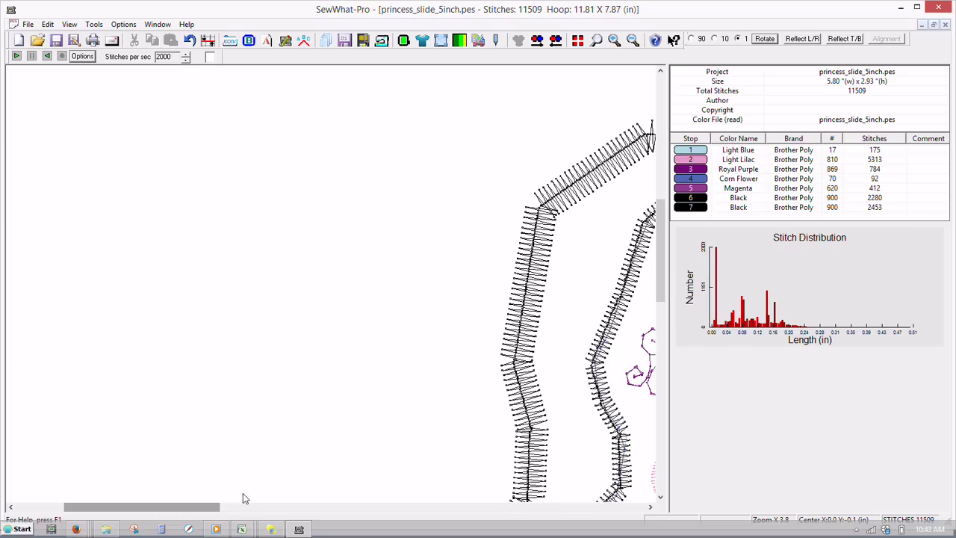
drag(207, 511, 291, 520)
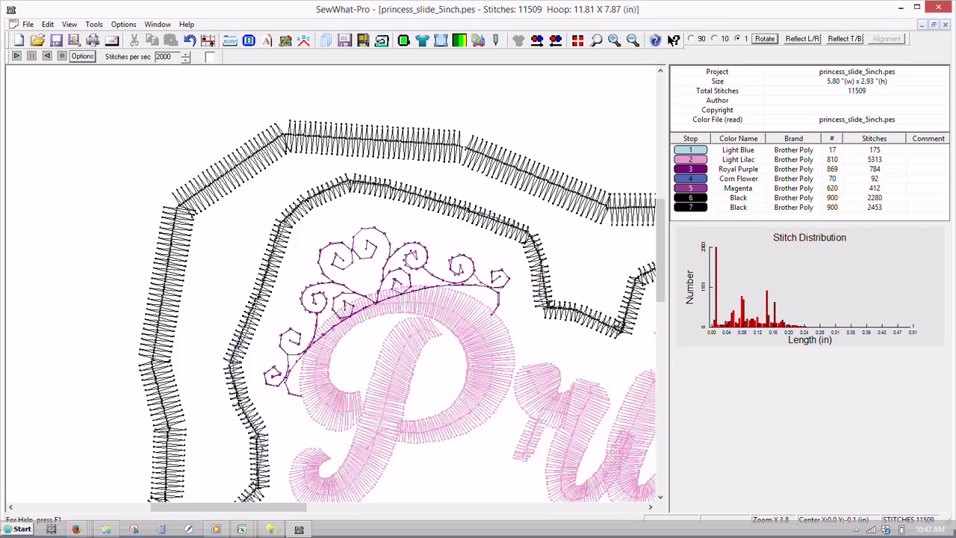
Use Edit > Split Pattern at individual stitches to select stitch 1338 at the top-left corner.
click(48, 25)
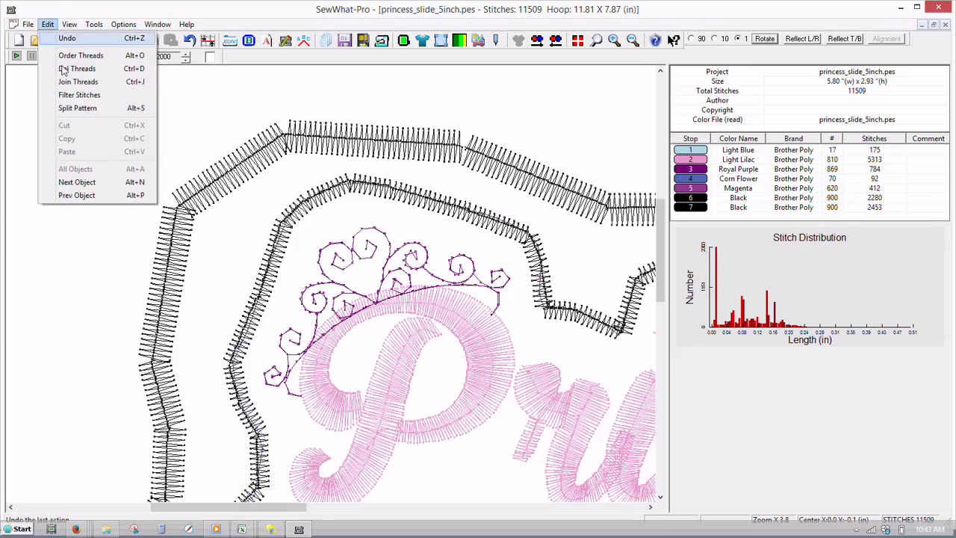
click(73, 108)
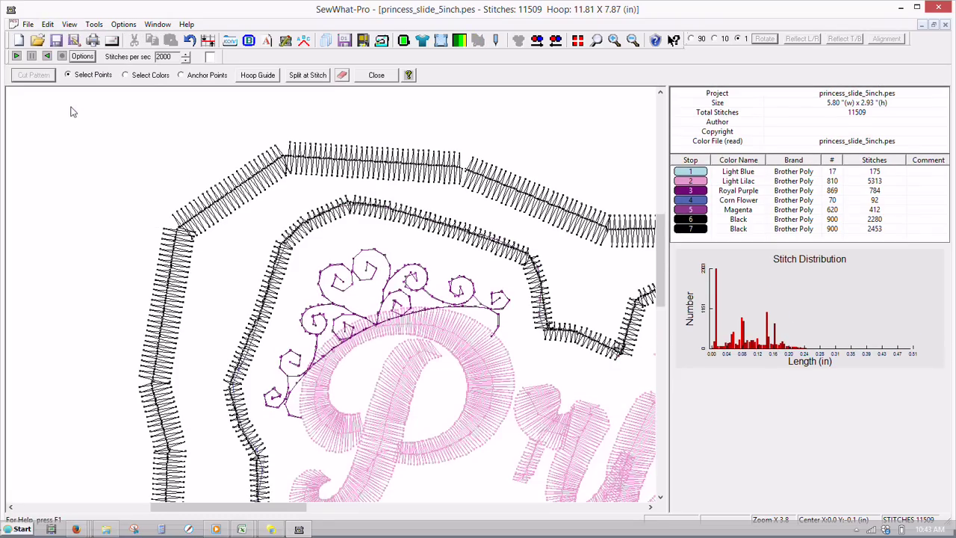
click(312, 78)
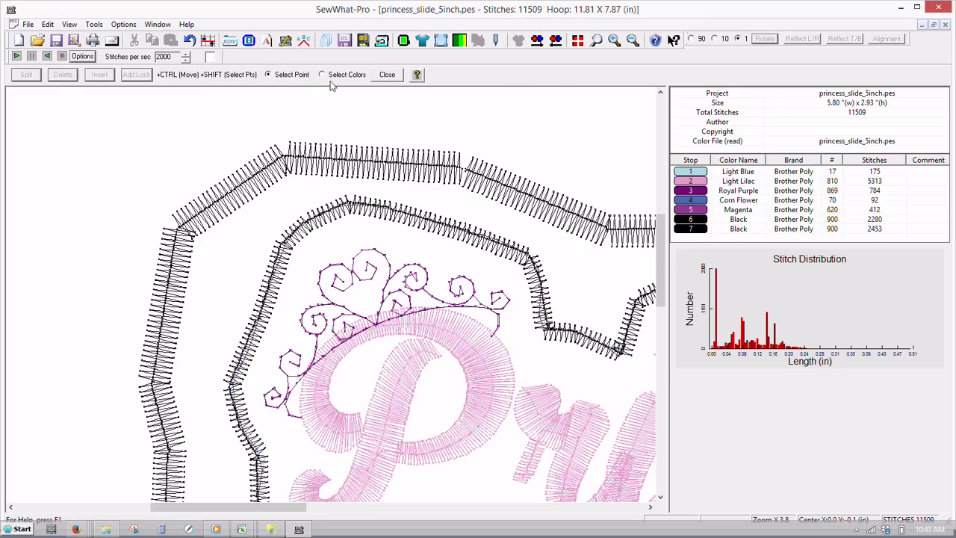
click(277, 78)
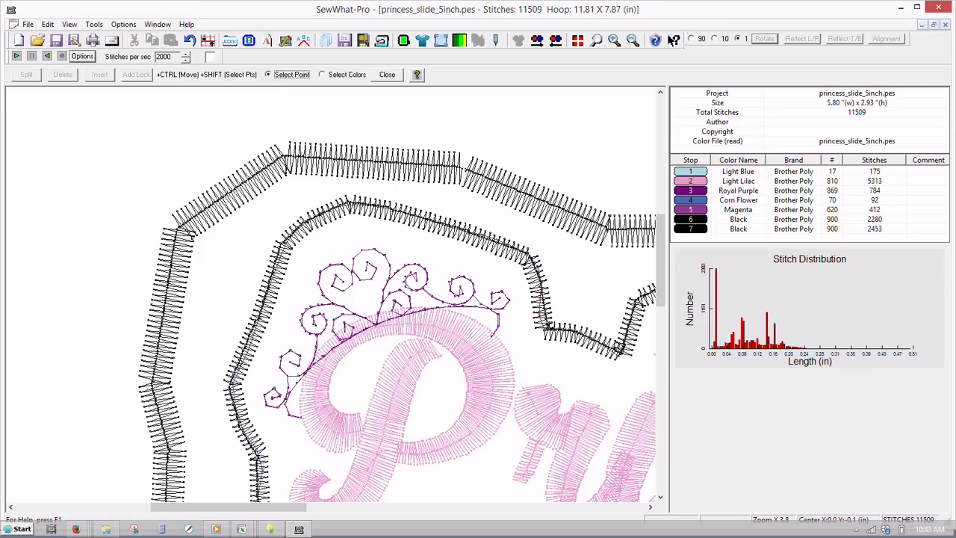
click(173, 218)
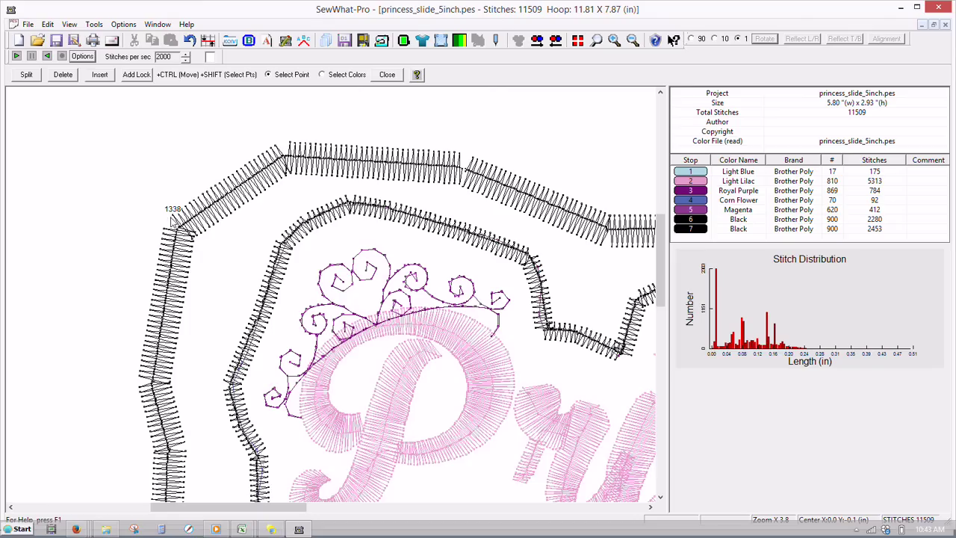
Insert three extra stitches before stitch 1338, then close stitch editing.
click(99, 76)
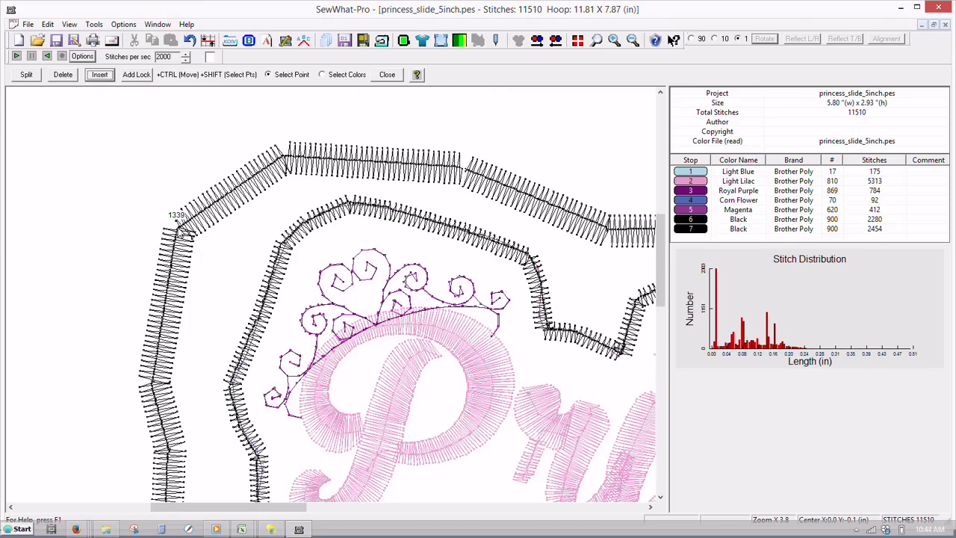
click(97, 77)
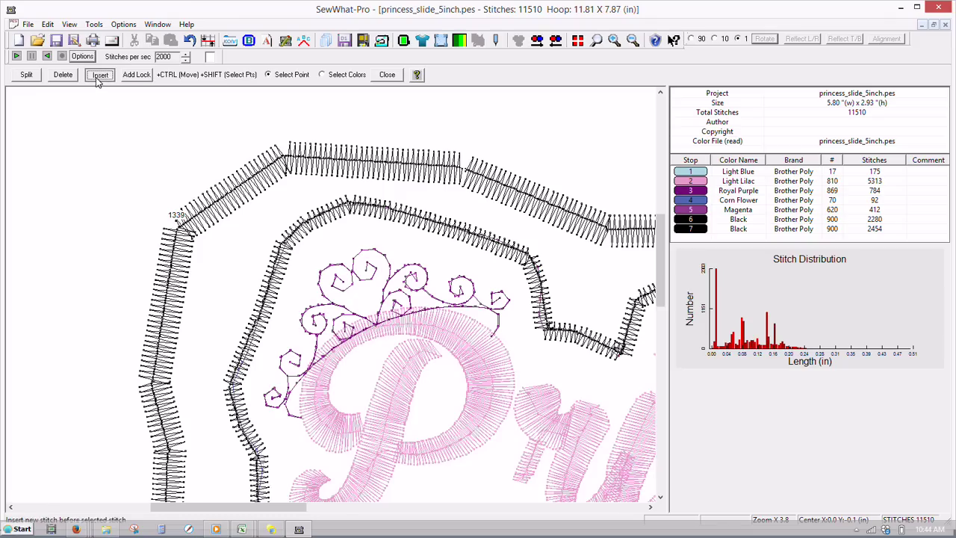
click(98, 78)
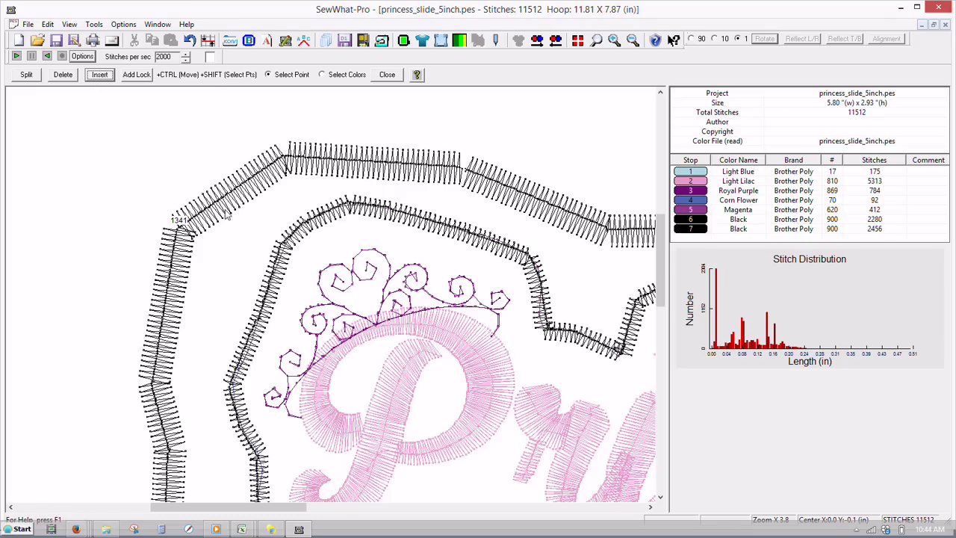
click(185, 224)
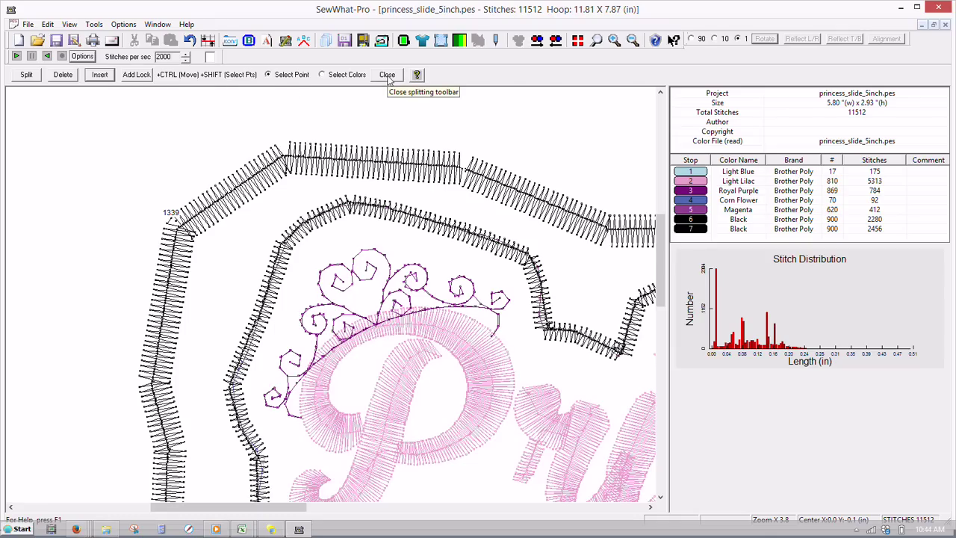
click(386, 76)
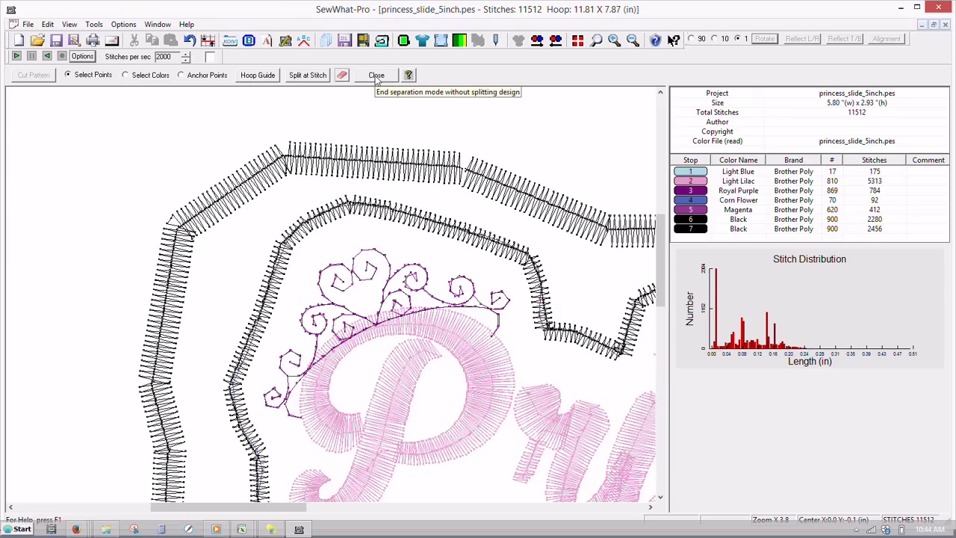
With the eraser active, inspect the Magenta, Light Lilac and Royal Purple thread stops.
click(341, 75)
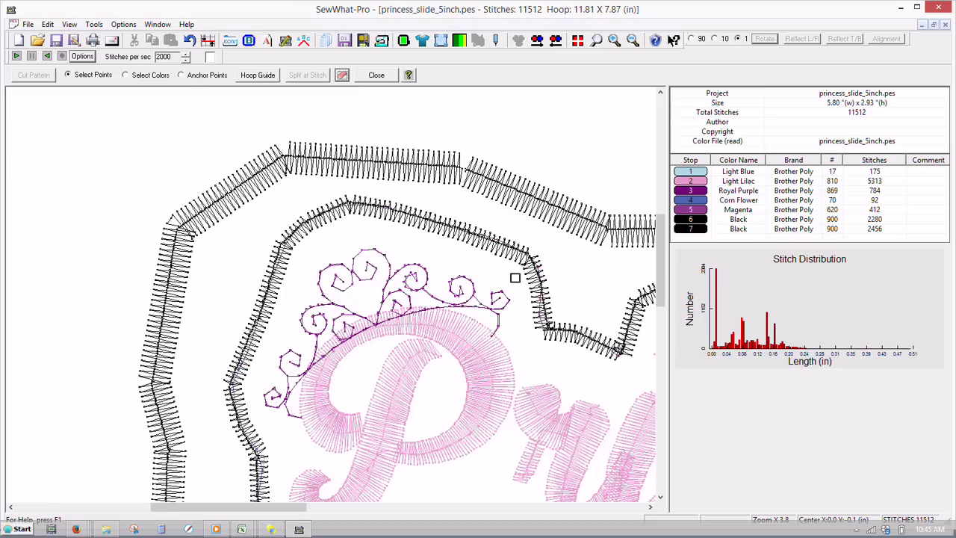
double_click(690, 211)
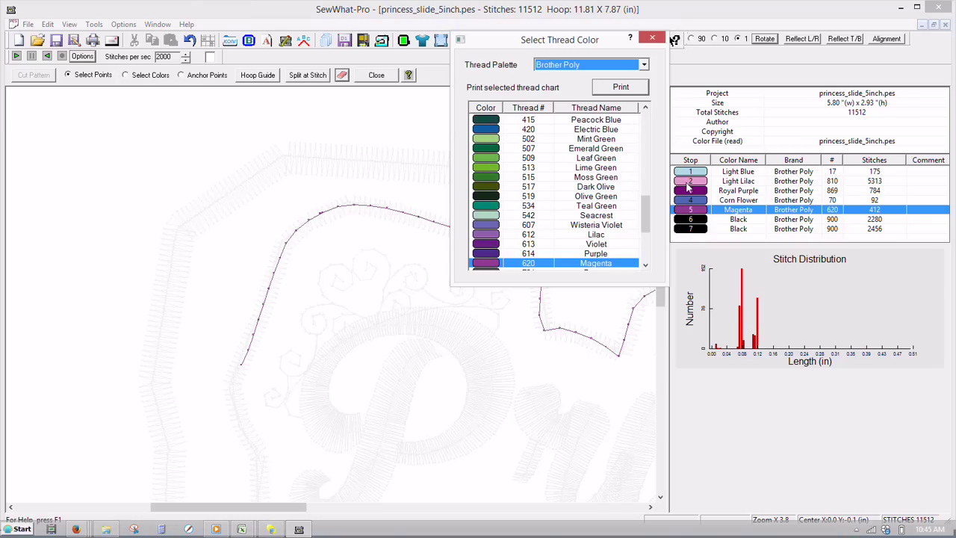
click(686, 182)
click(688, 192)
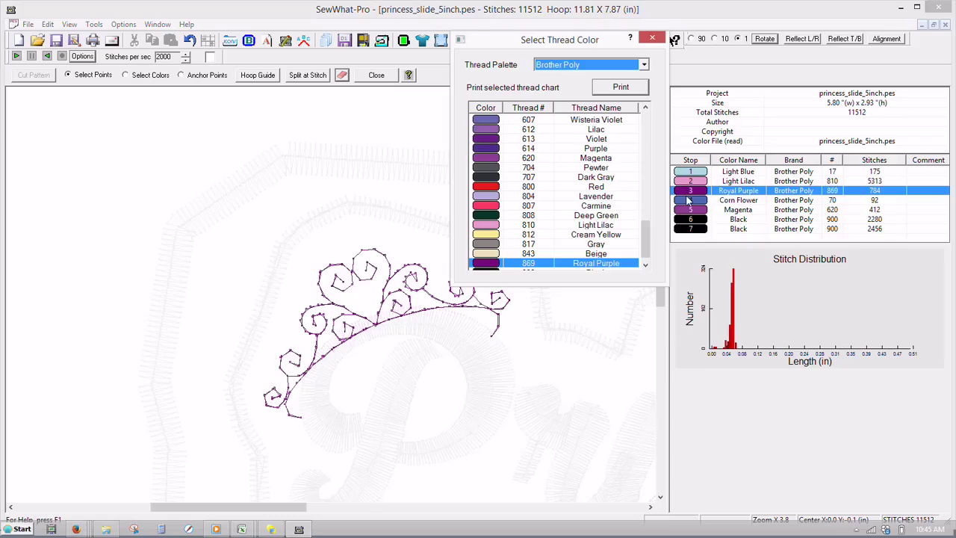
click(492, 337)
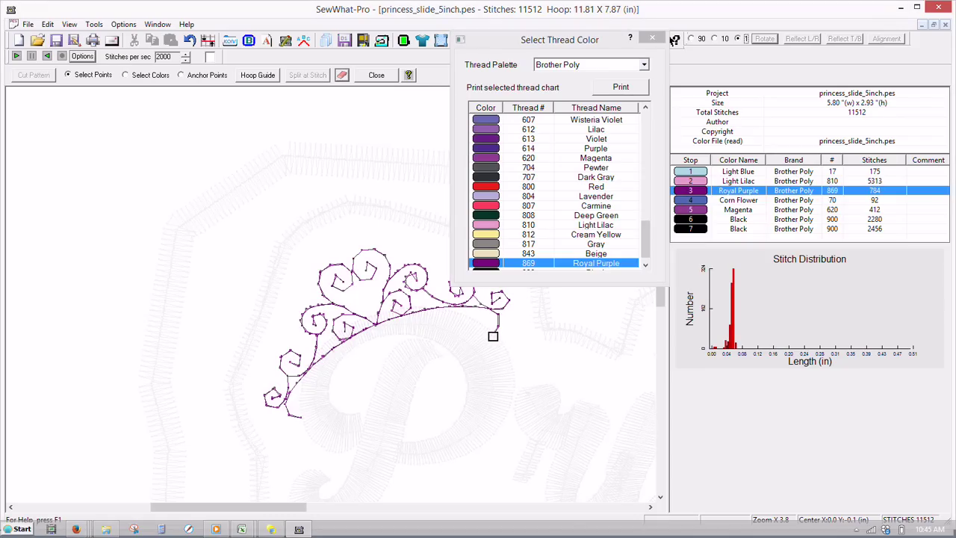
Turn the eraser off, exit separation mode and close the Select Thread Color dialog.
click(341, 77)
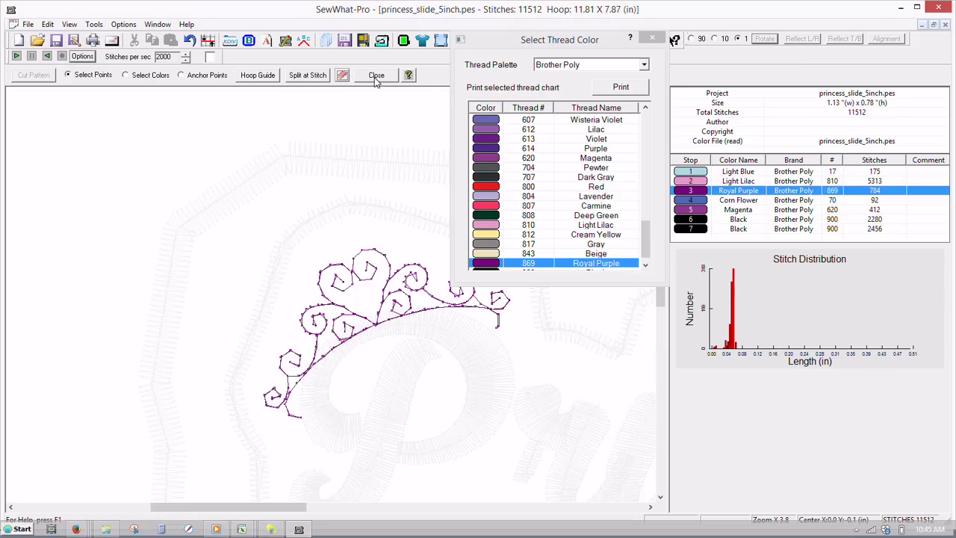
click(376, 76)
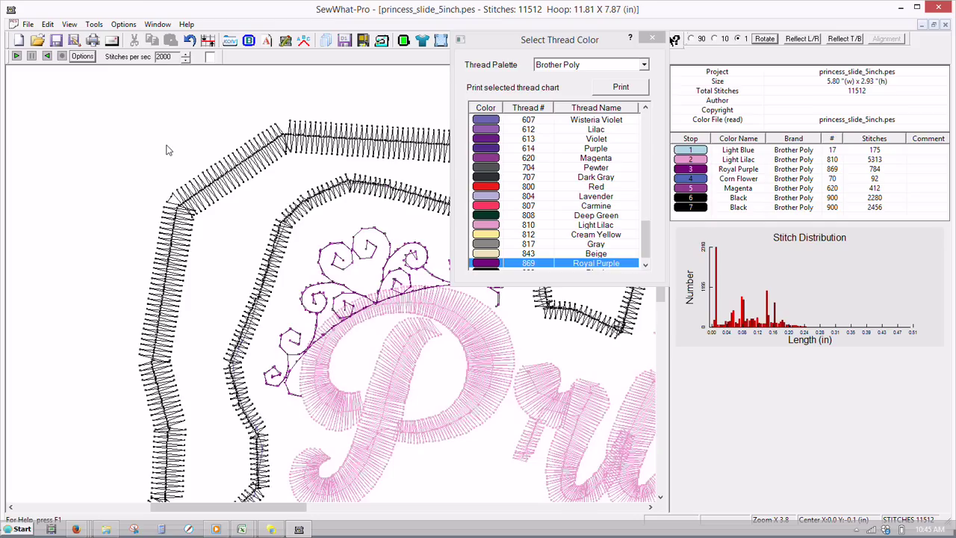
click(652, 39)
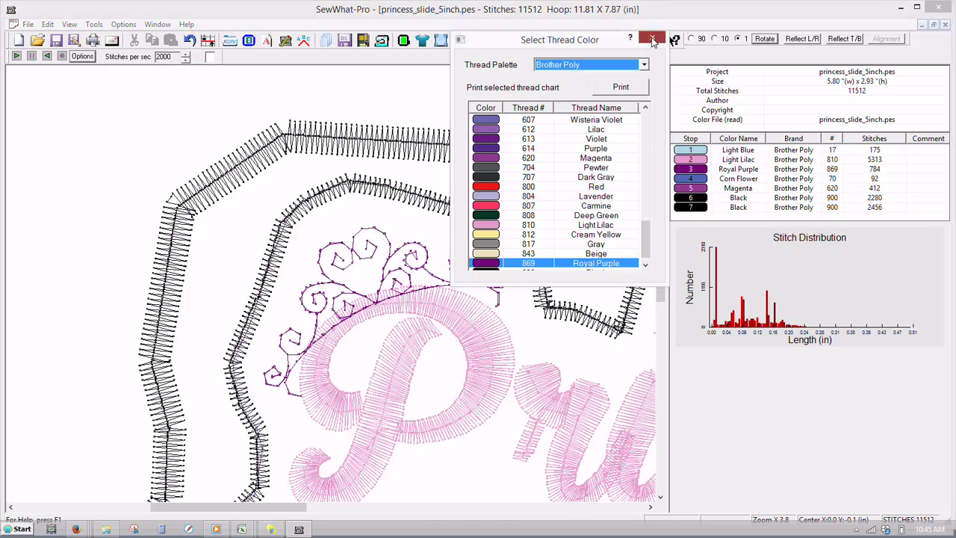
click(652, 40)
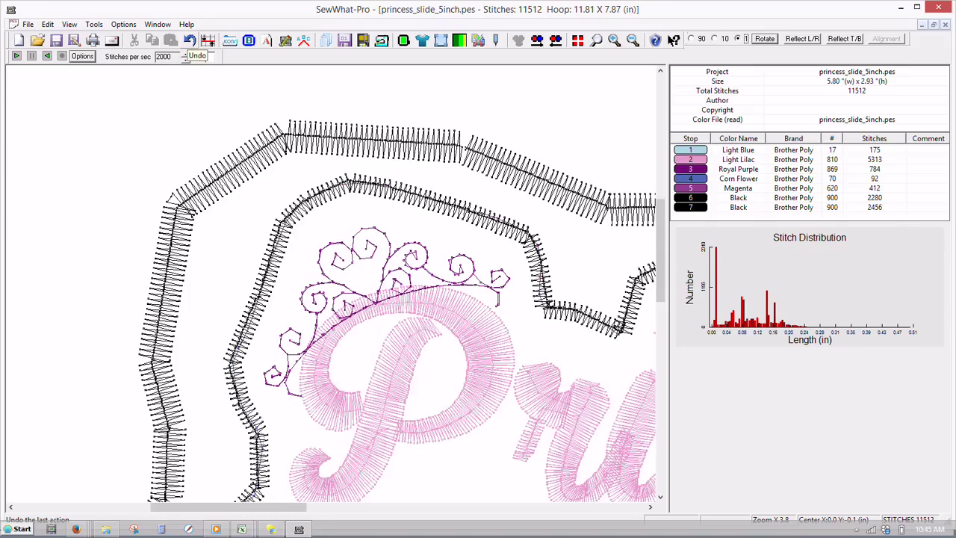
Zoom out to 1.6 and scroll so both black borders of Princess are centred.
click(47, 25)
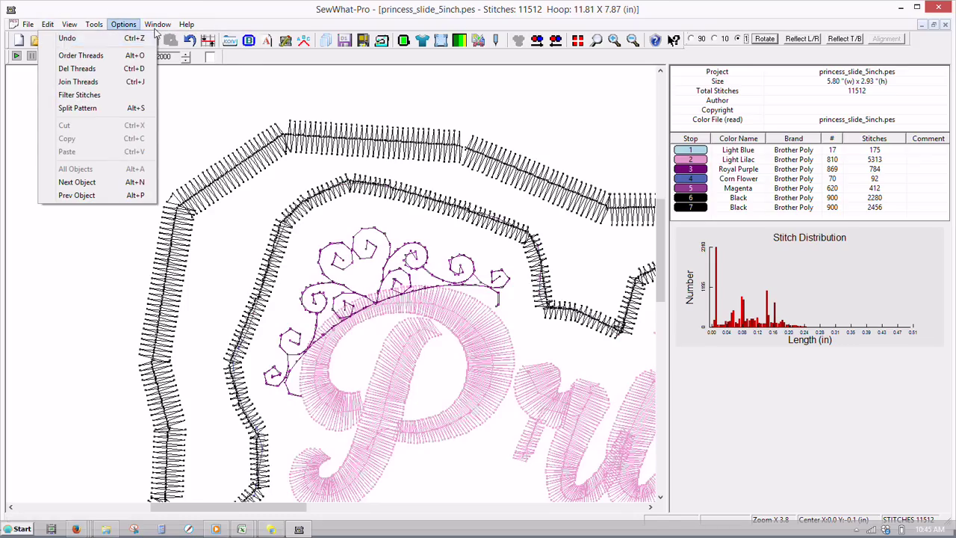
mouse_move(158, 25)
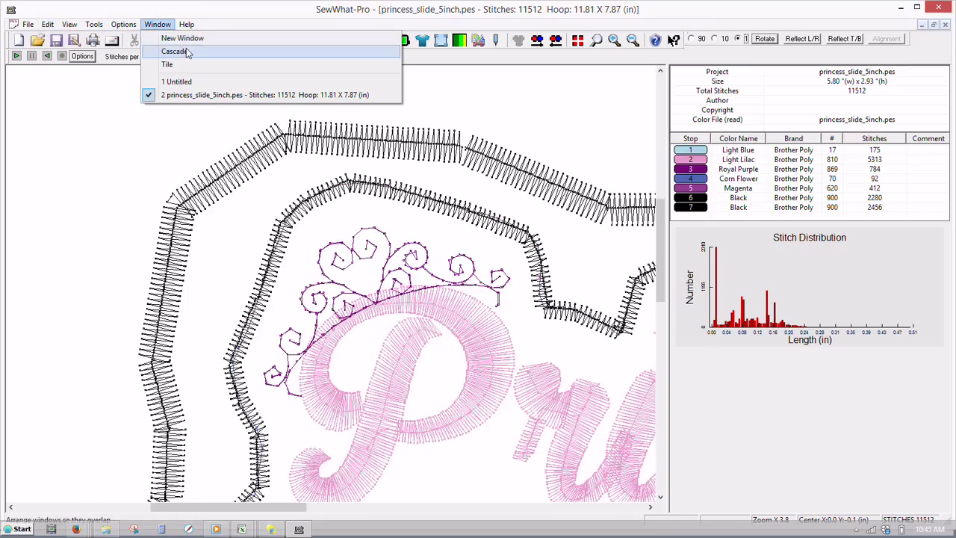
click(87, 122)
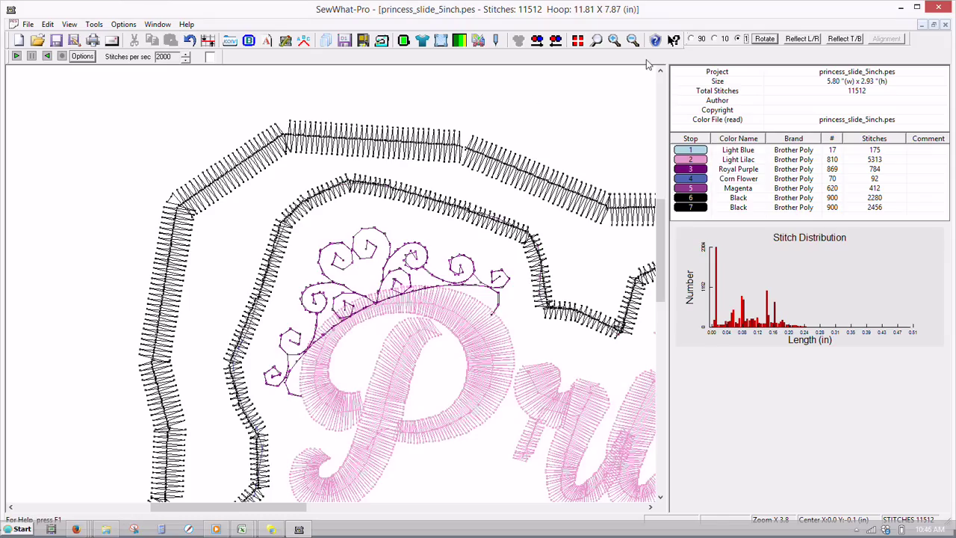
click(631, 41)
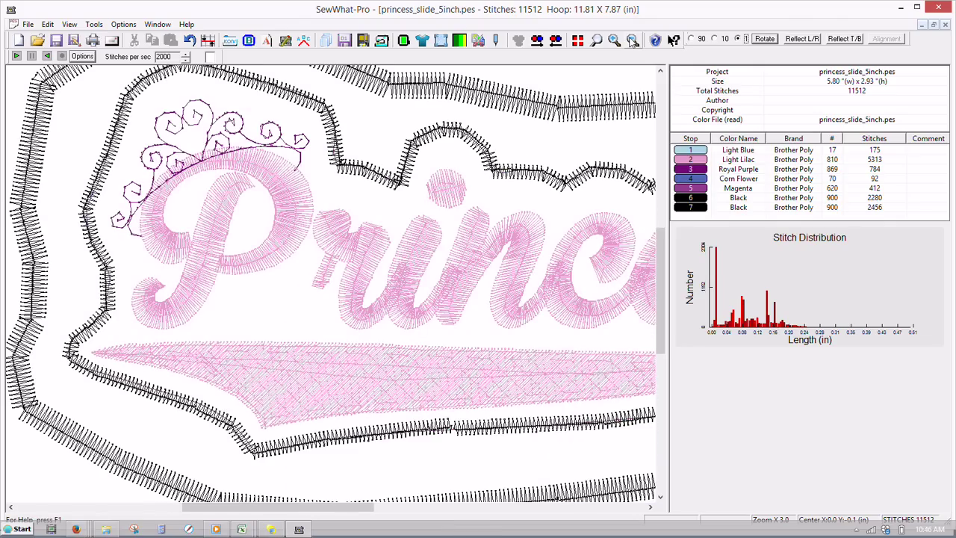
click(632, 41)
scroll(595, 299, down, 3)
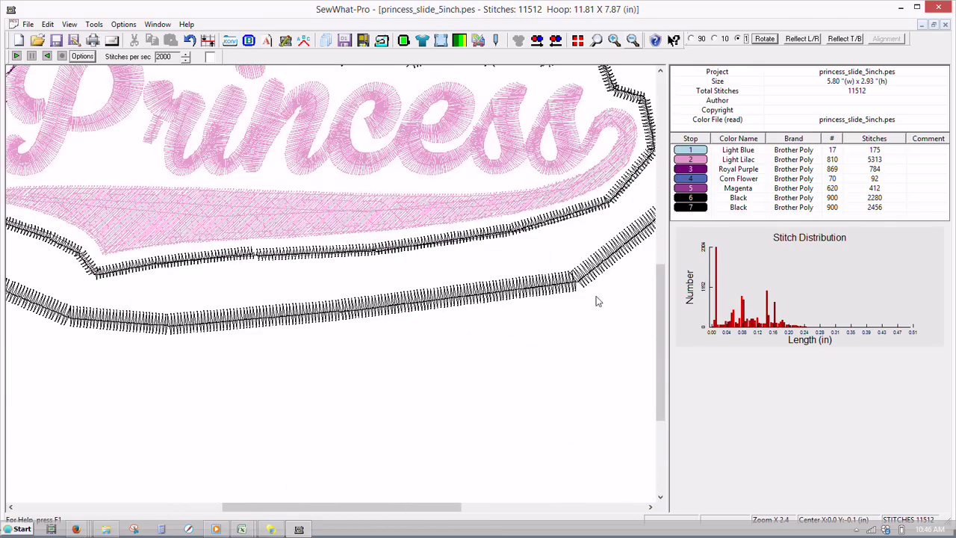
click(634, 43)
click(633, 42)
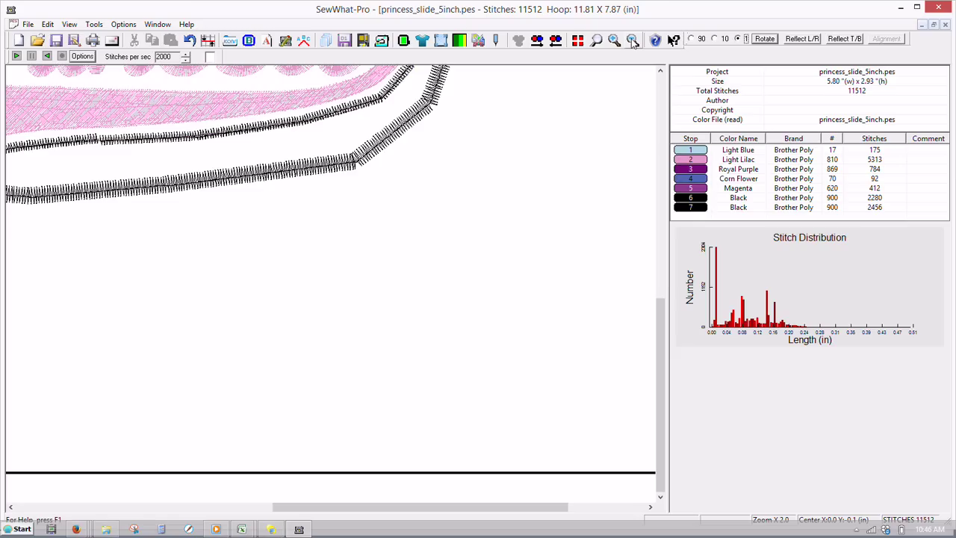
click(633, 42)
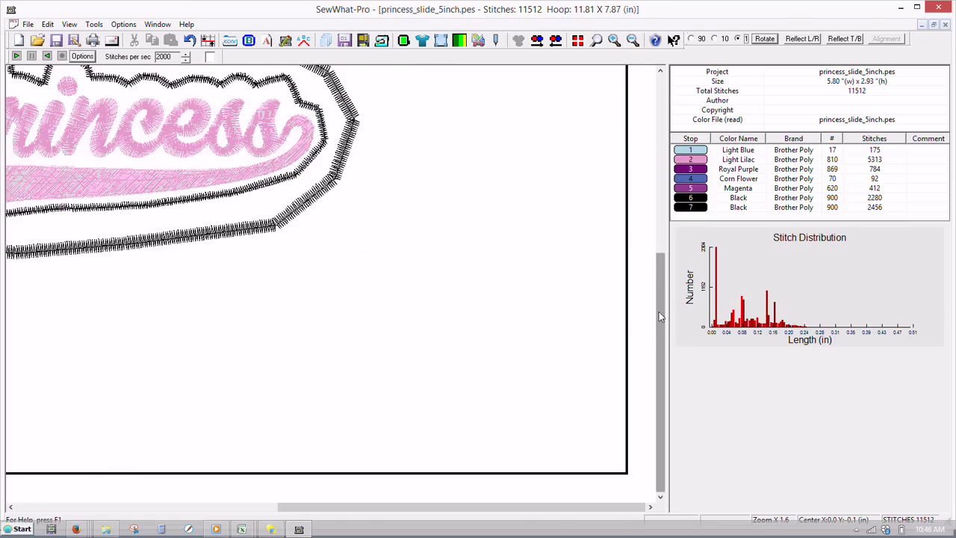
drag(659, 311, 666, 227)
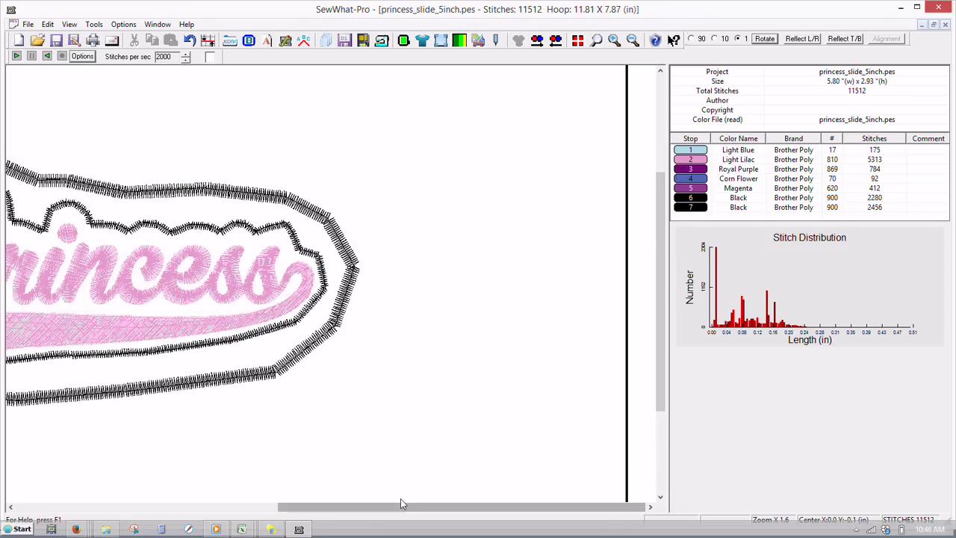
drag(400, 499, 269, 500)
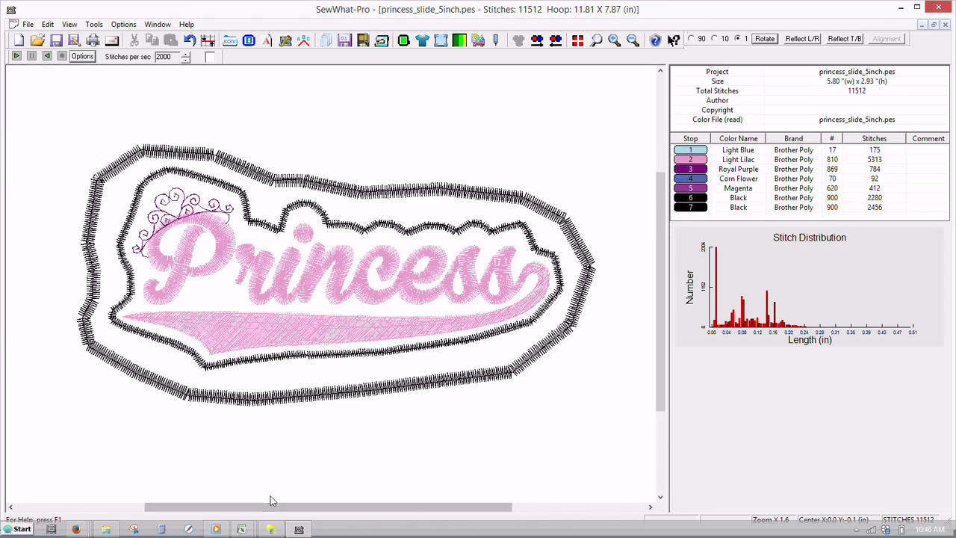
Select the whole design and move the thread colour window off the design.
click(340, 196)
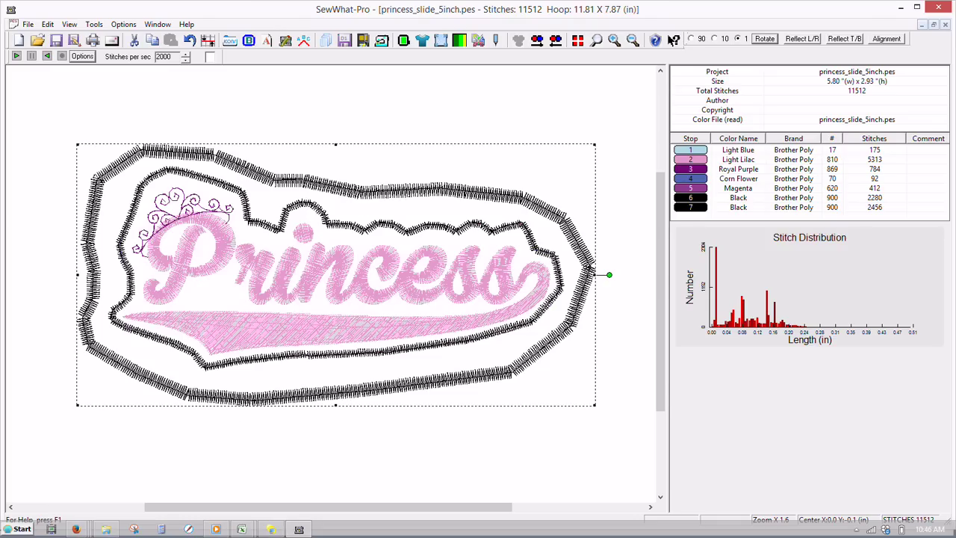
double_click(695, 210)
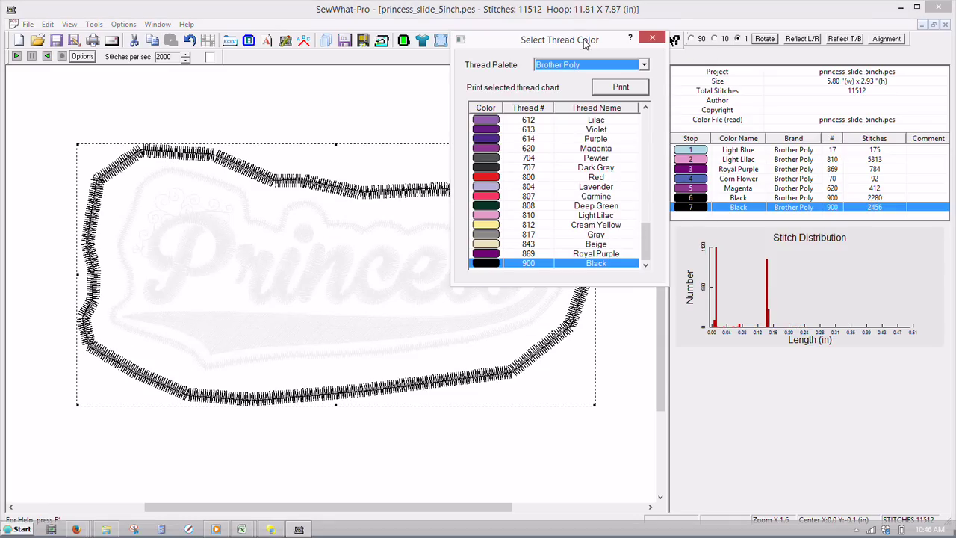
drag(586, 43, 824, 264)
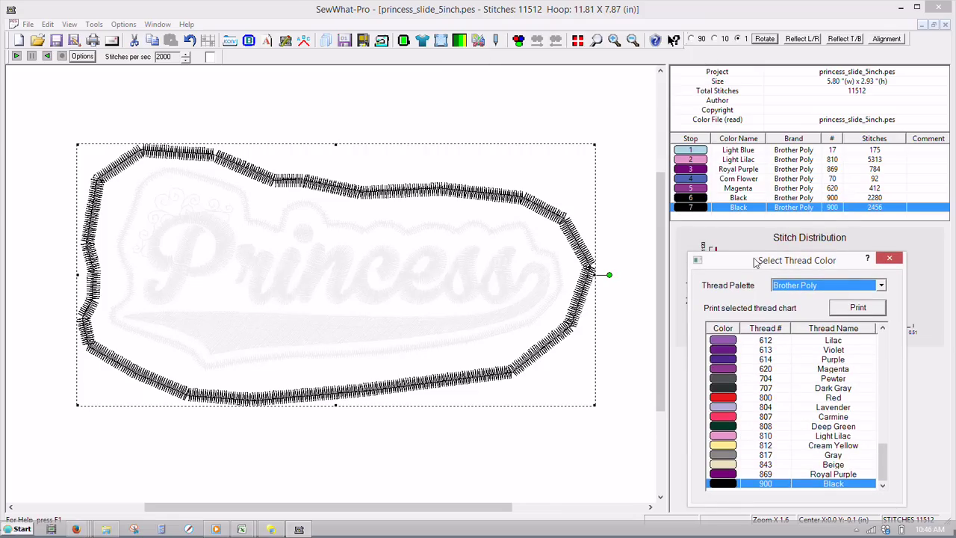
drag(754, 261, 741, 242)
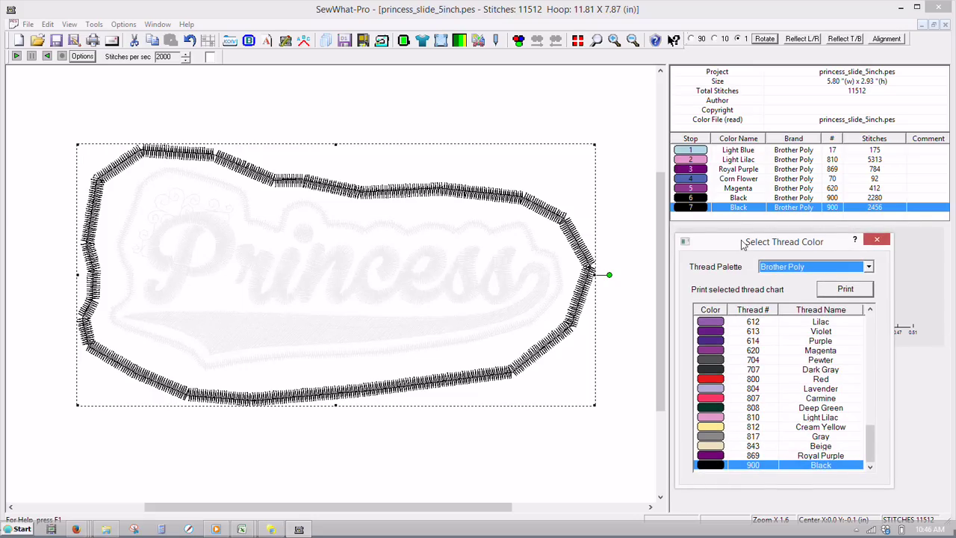
mouse_move(742, 245)
mouse_down()
mouse_move(547, 100)
mouse_move(494, 40)
mouse_move(560, 42)
mouse_move(715, 287)
mouse_move(742, 228)
mouse_up()
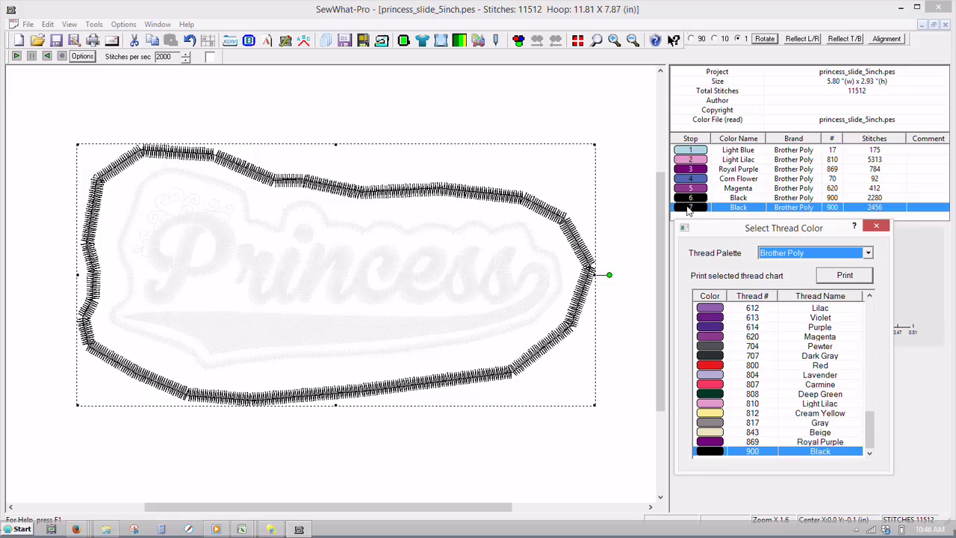
Delete stop 7, the outer Black border, with Delete Thread.
click(688, 210)
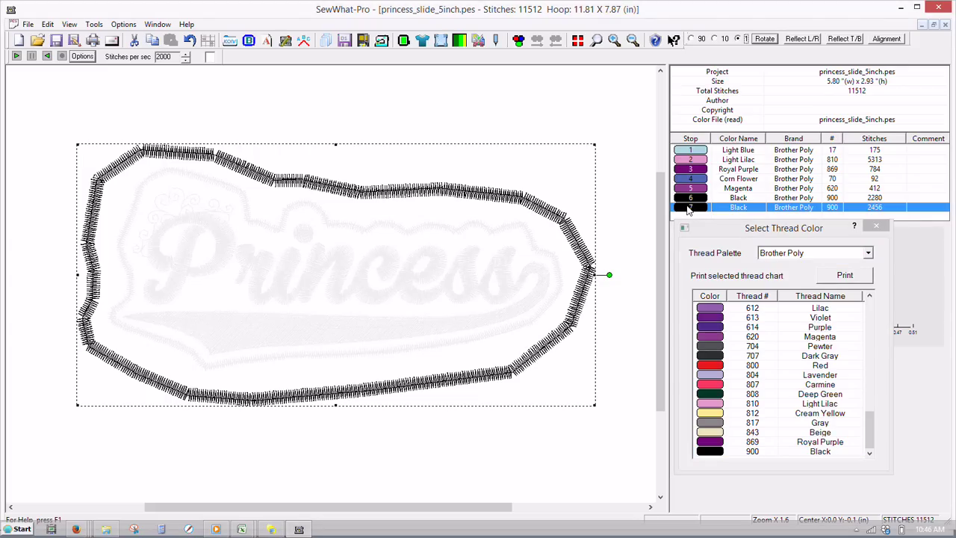
click(688, 210)
right_click(688, 210)
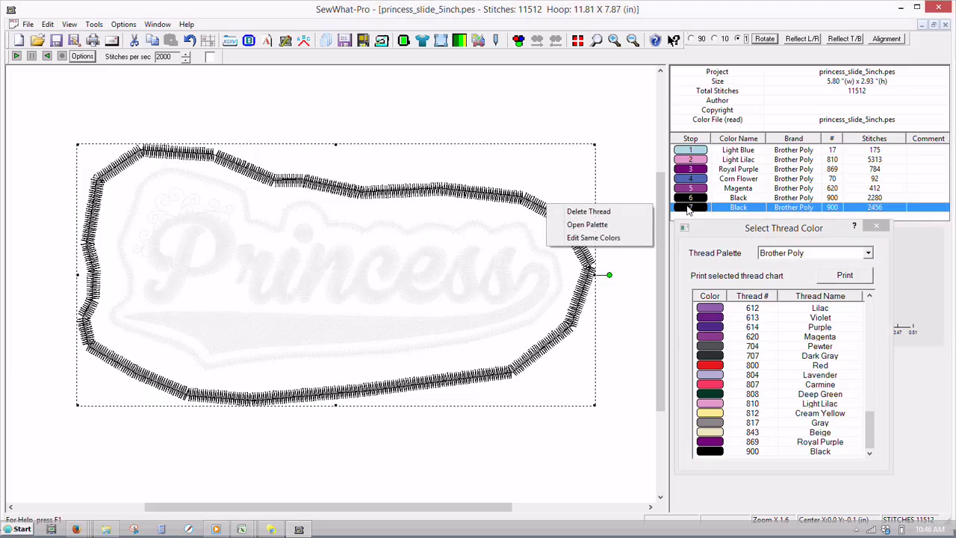
click(620, 216)
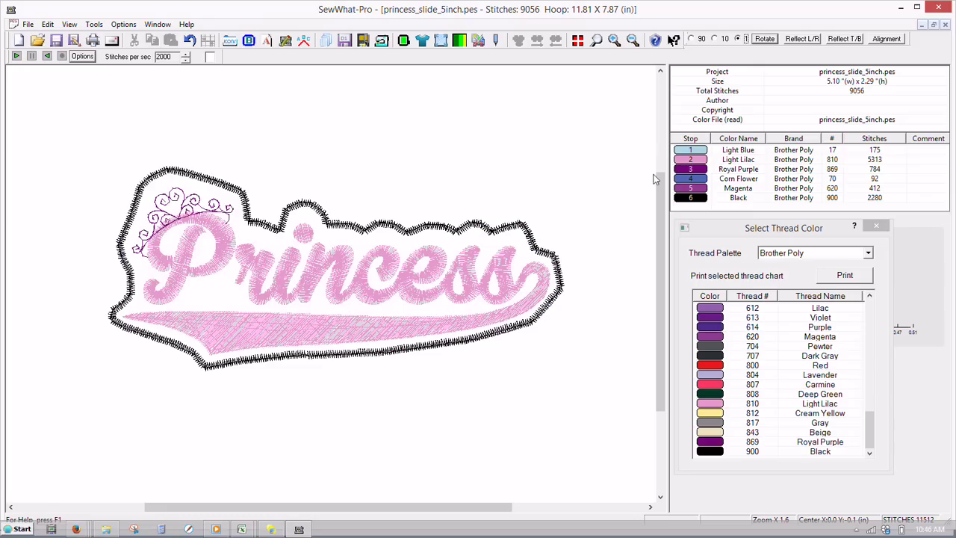
click(696, 193)
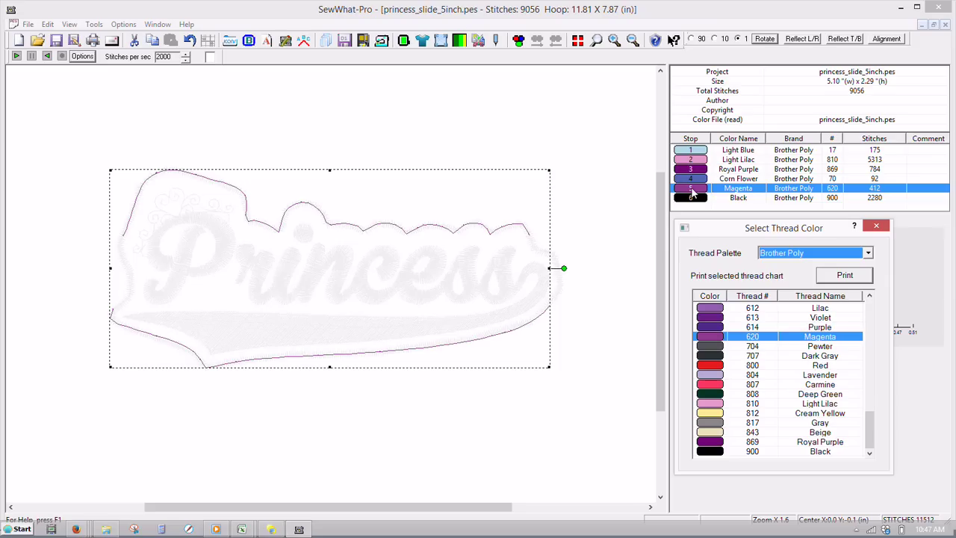
click(693, 199)
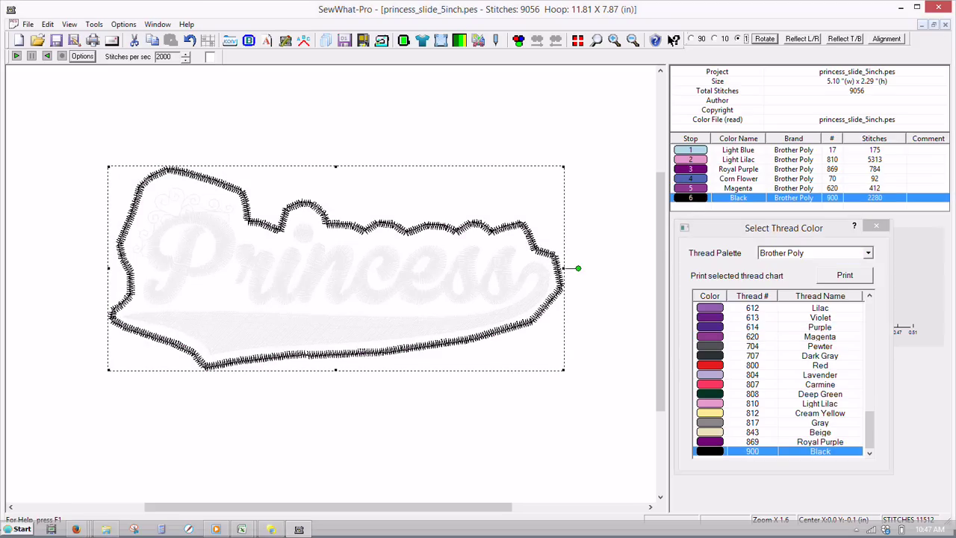
Drag the Black stop above Magenta so Black sews as stop 5 and Magenta sixth.
click(691, 191)
click(692, 199)
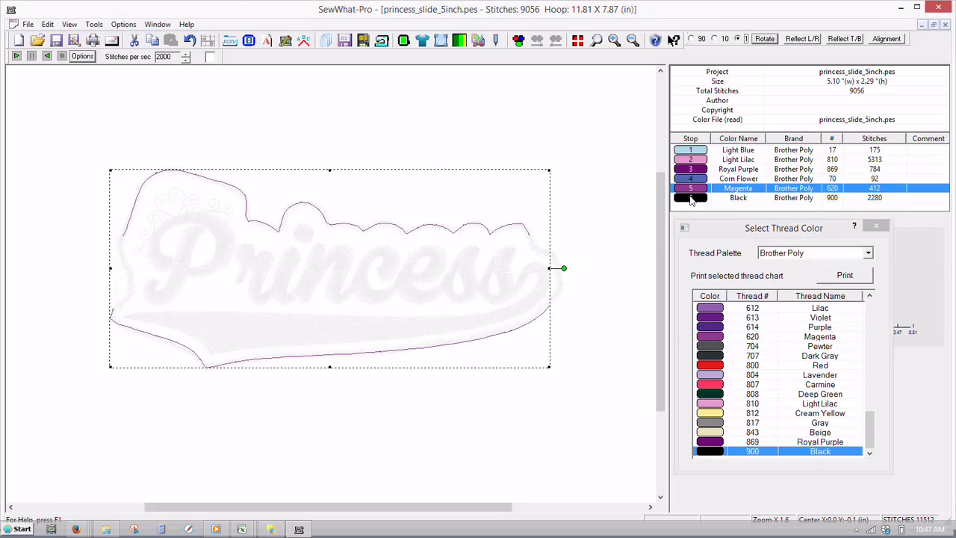
click(691, 200)
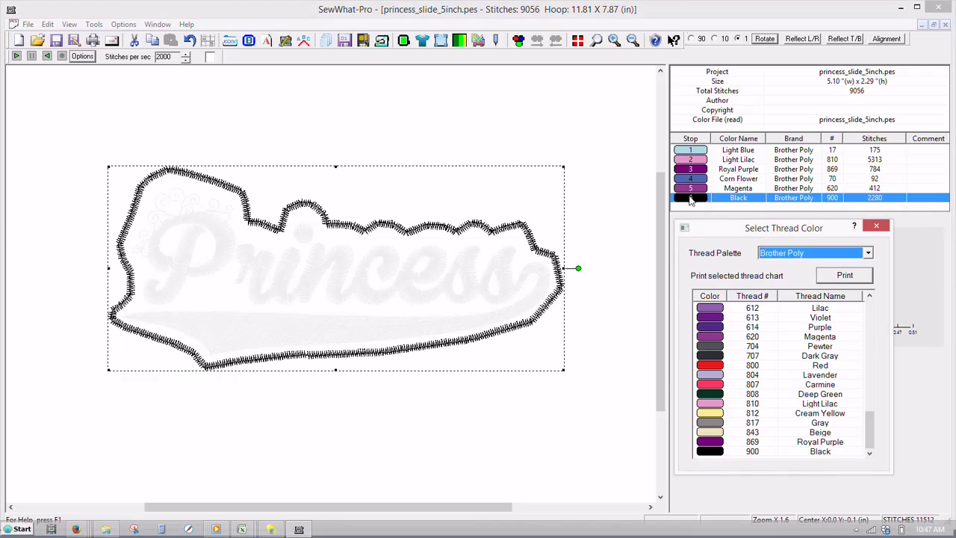
click(691, 200)
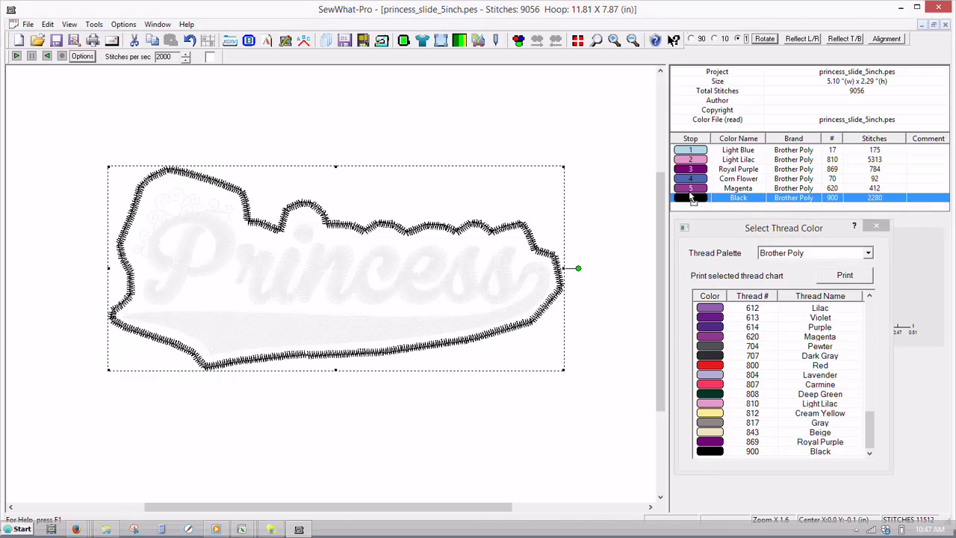
drag(690, 193, 692, 193)
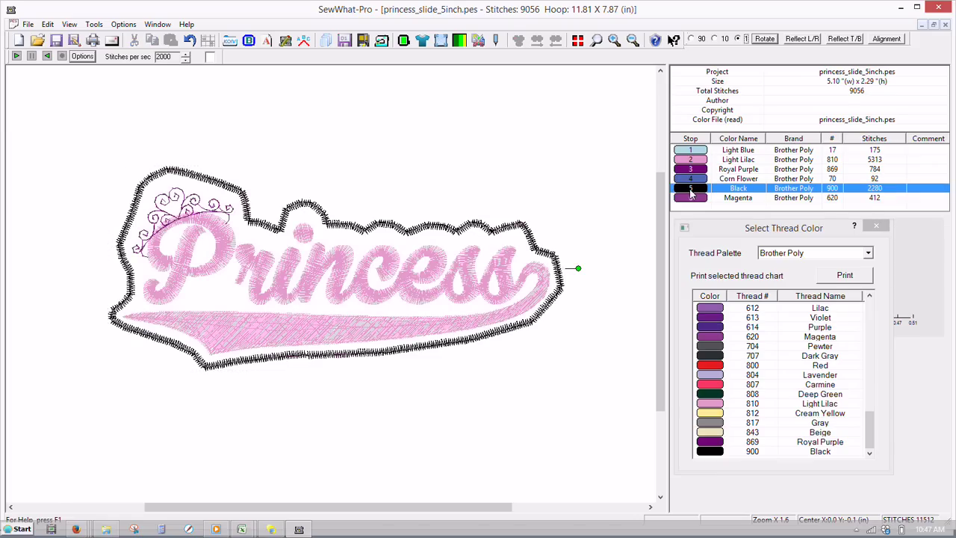
click(548, 191)
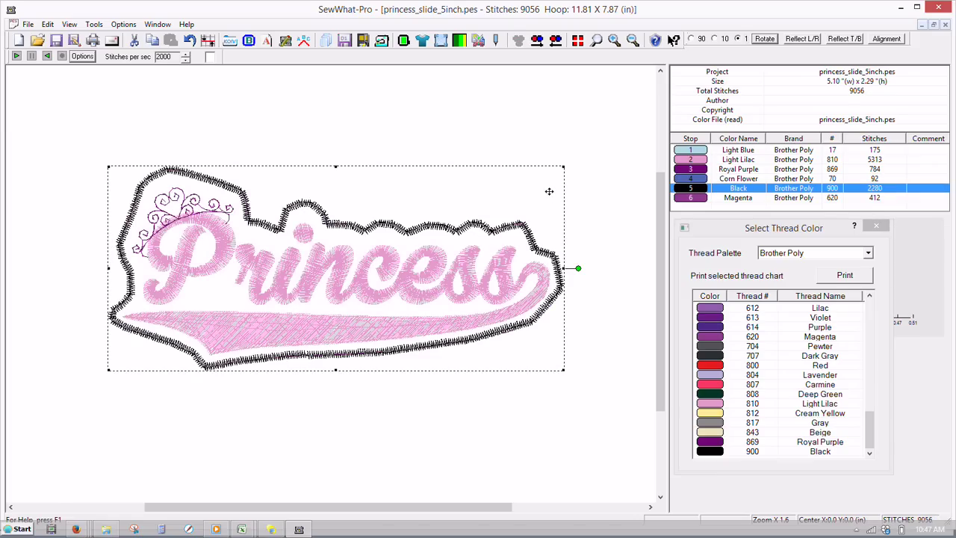
click(614, 216)
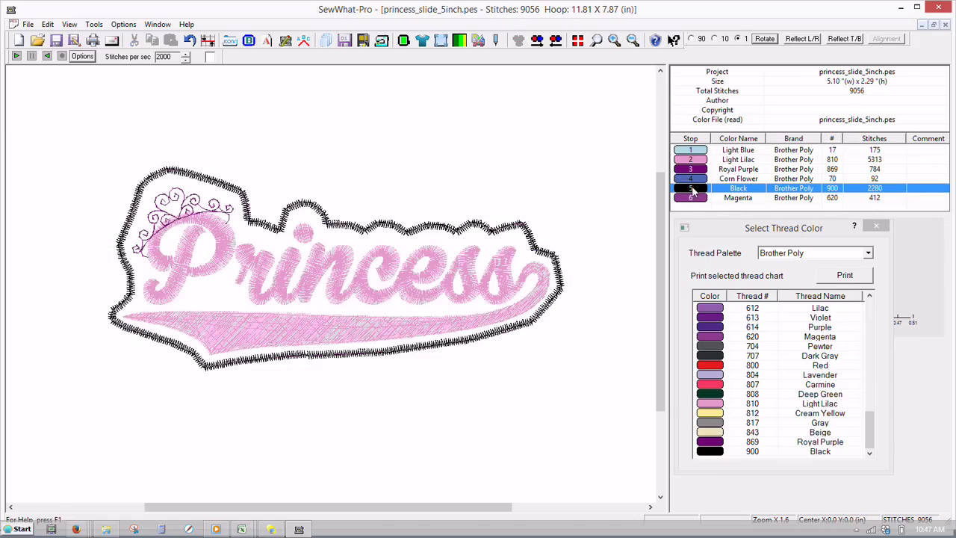
click(692, 198)
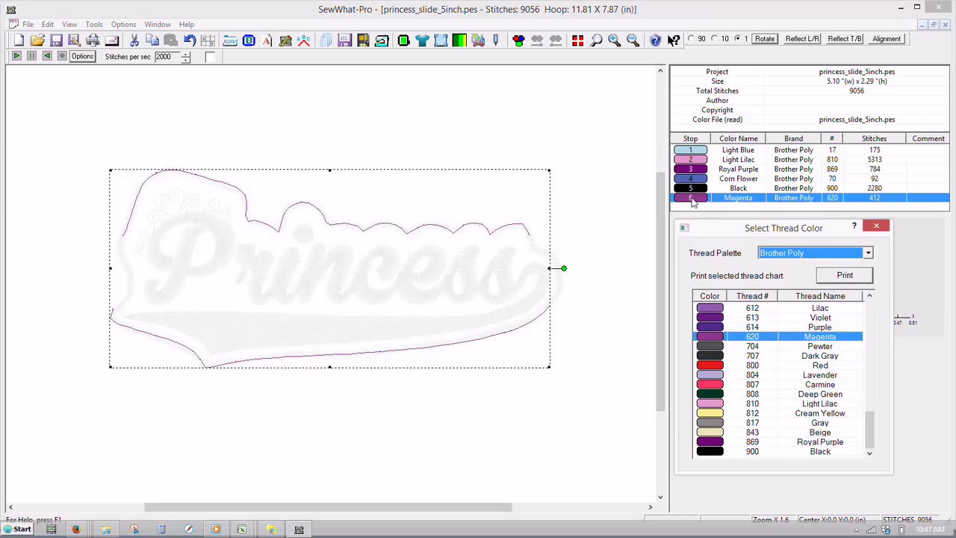
Recolour stop 6 to Brother Poly 800 Red and zoom in on the design.
click(707, 366)
click(622, 262)
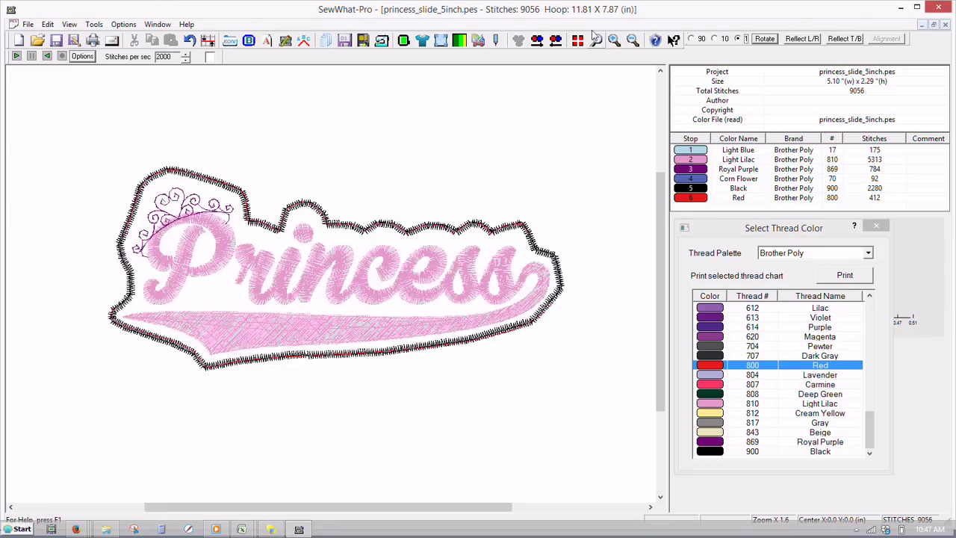
click(613, 40)
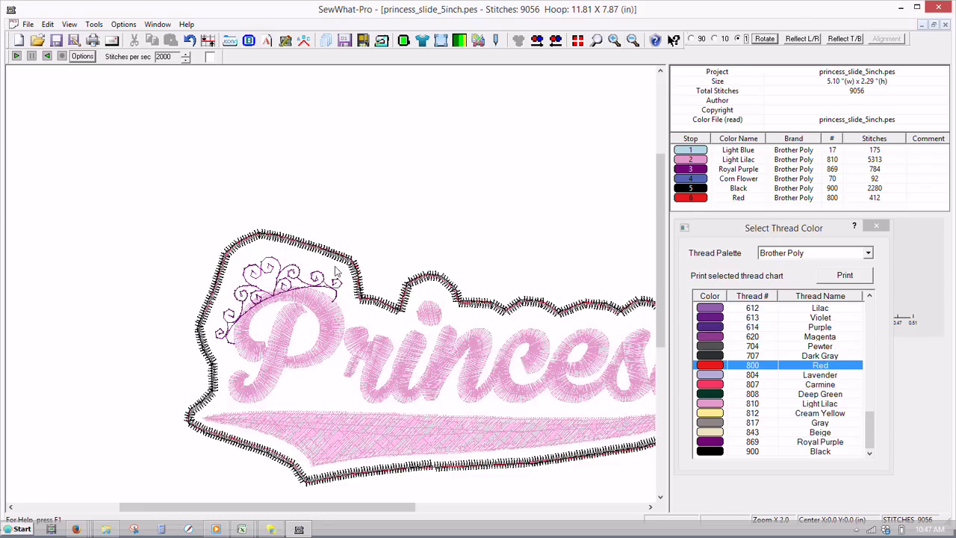
drag(349, 516, 395, 516)
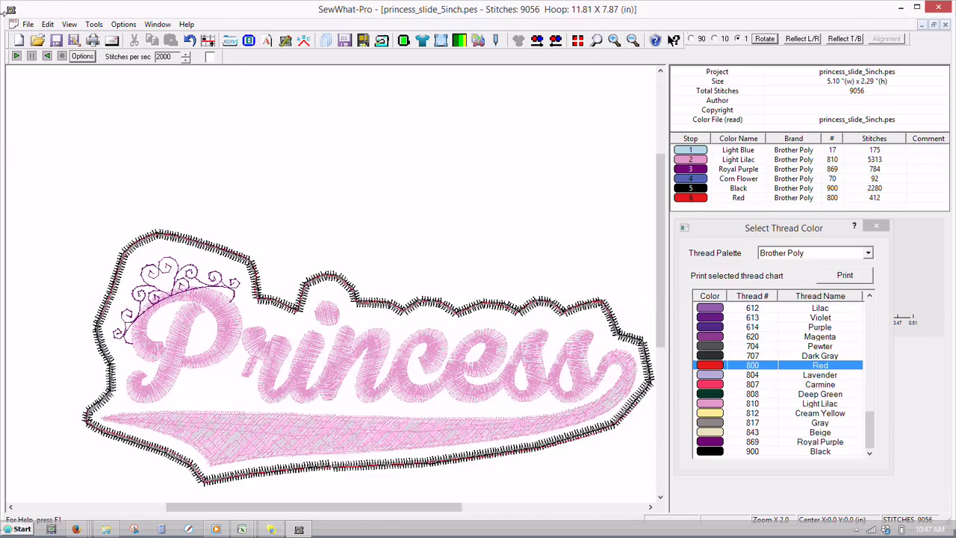
click(68, 24)
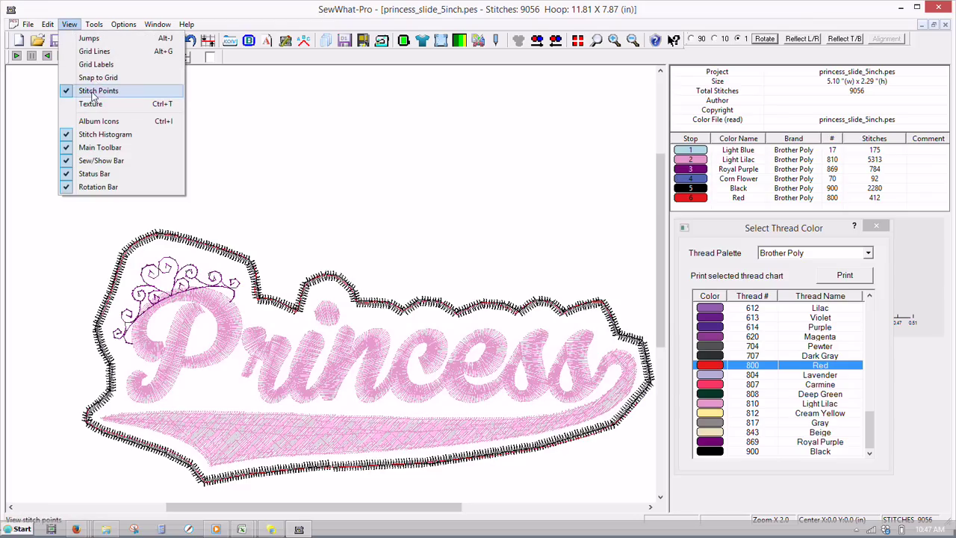
Hide stitch points and switch on the Texture view of the design.
click(91, 92)
click(68, 25)
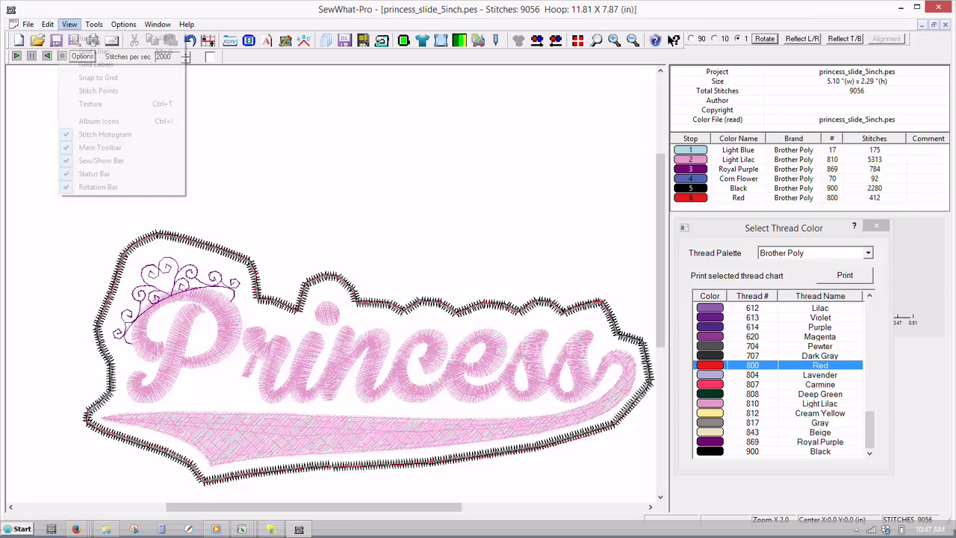
click(94, 112)
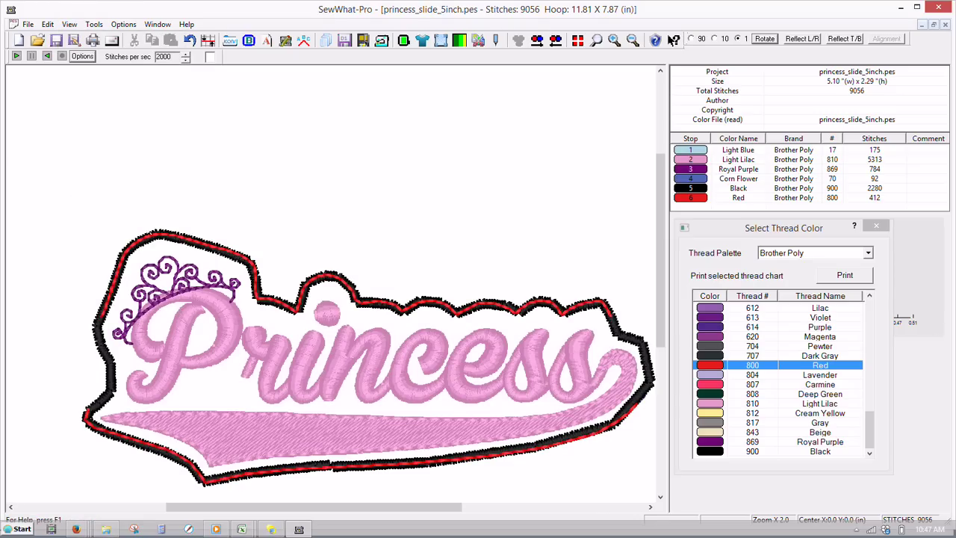
drag(311, 510, 329, 514)
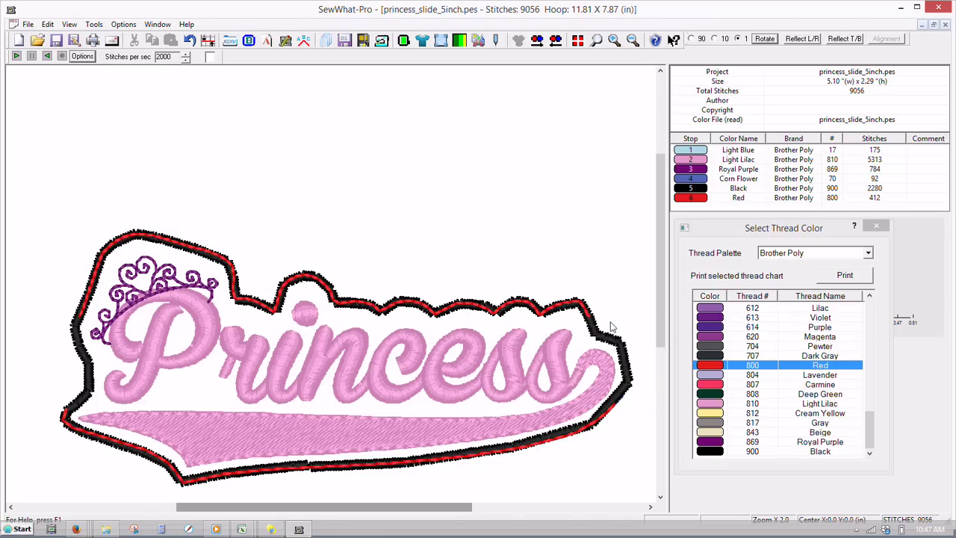
drag(656, 306, 670, 347)
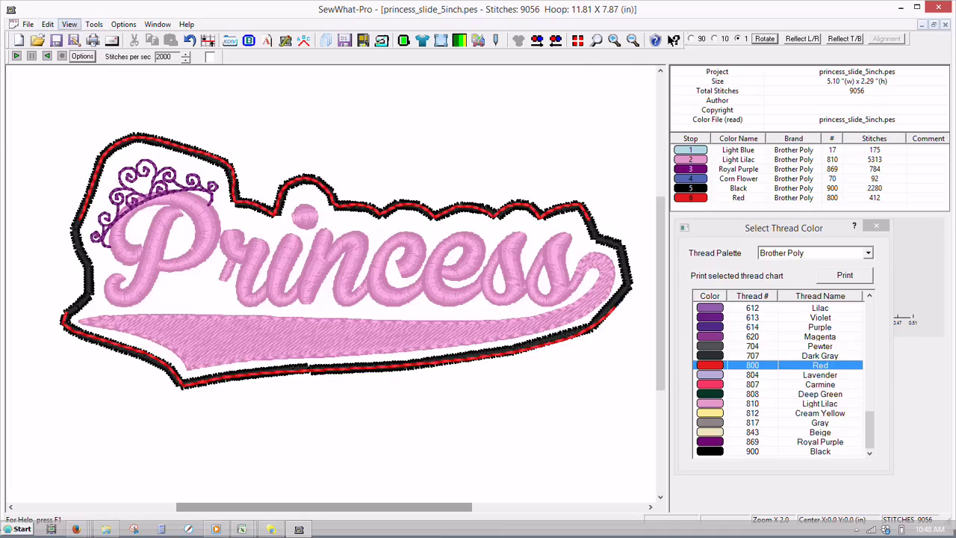
Turn Texture off and Stitch Points back on.
click(69, 23)
click(90, 105)
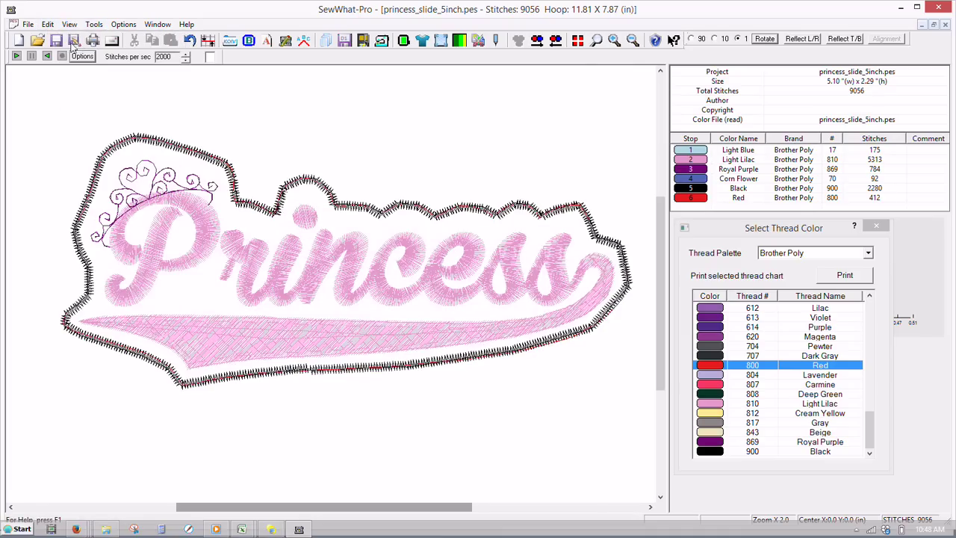
click(68, 24)
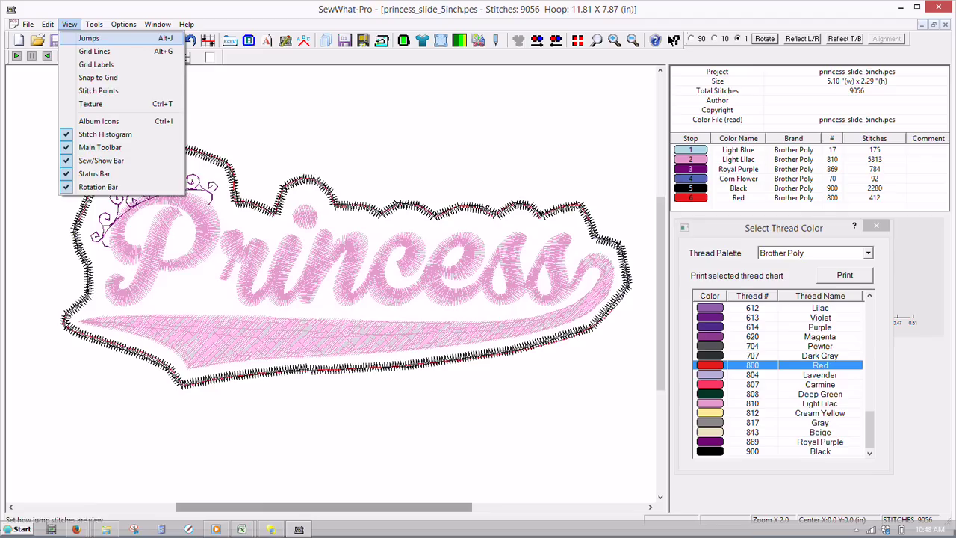
click(88, 91)
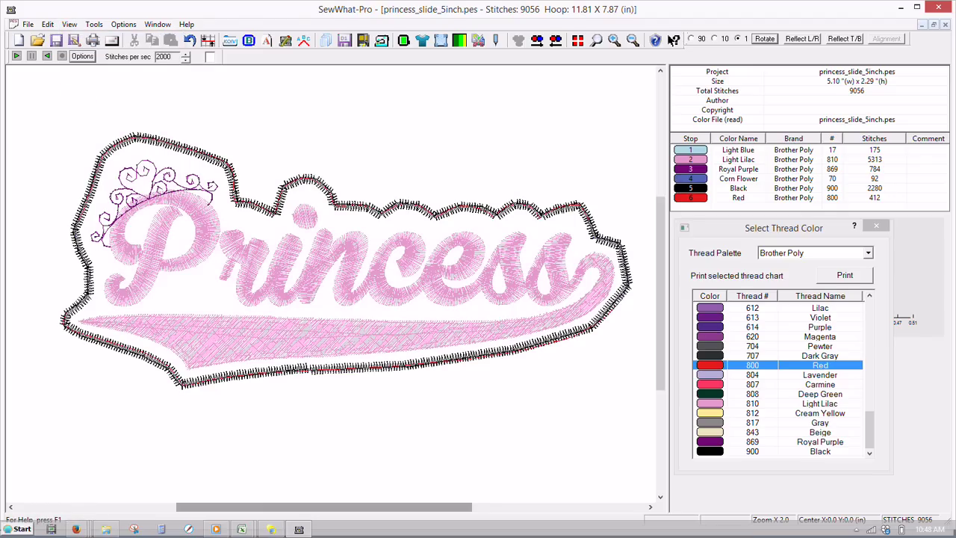
Zoom in closely and scroll to the lower border's black and red stitching.
click(614, 41)
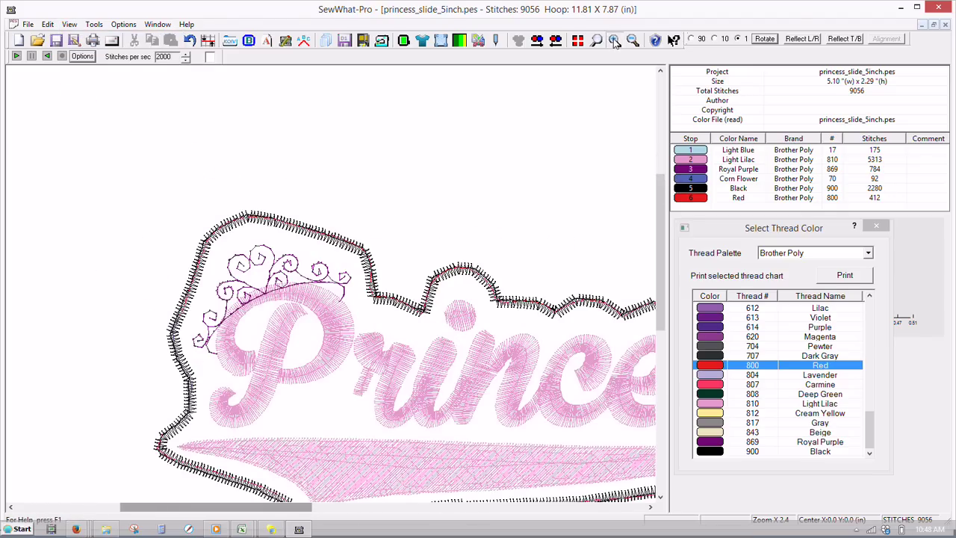
click(660, 185)
drag(659, 185, 660, 271)
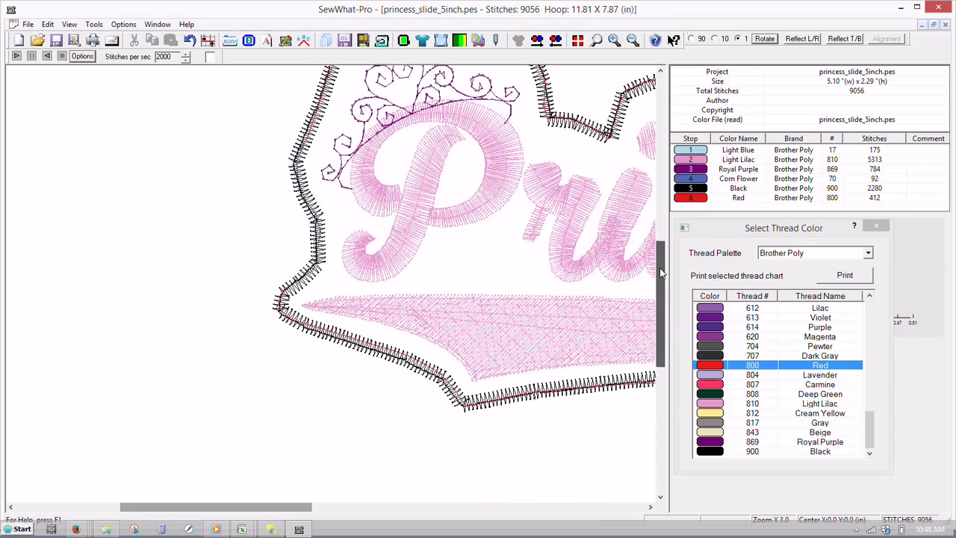
drag(306, 508, 399, 526)
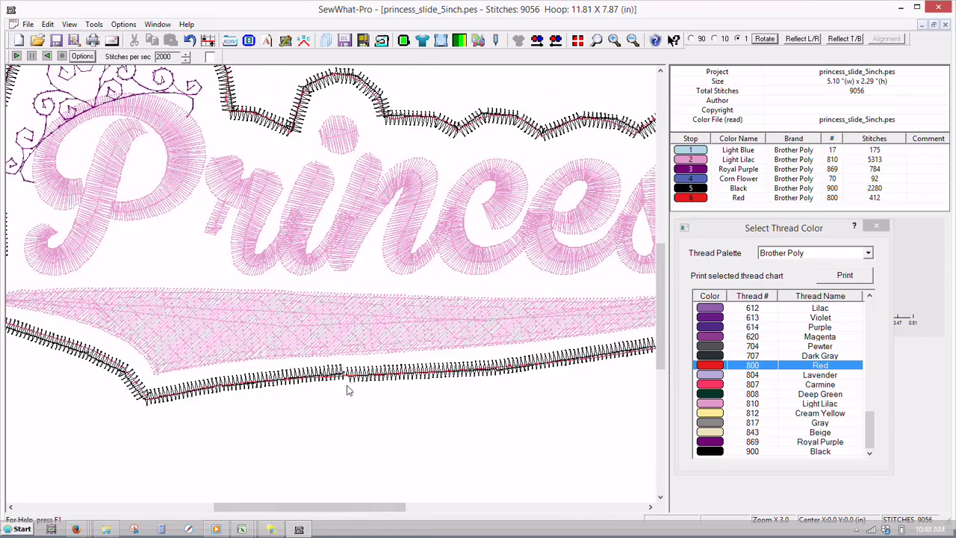
drag(660, 328, 667, 366)
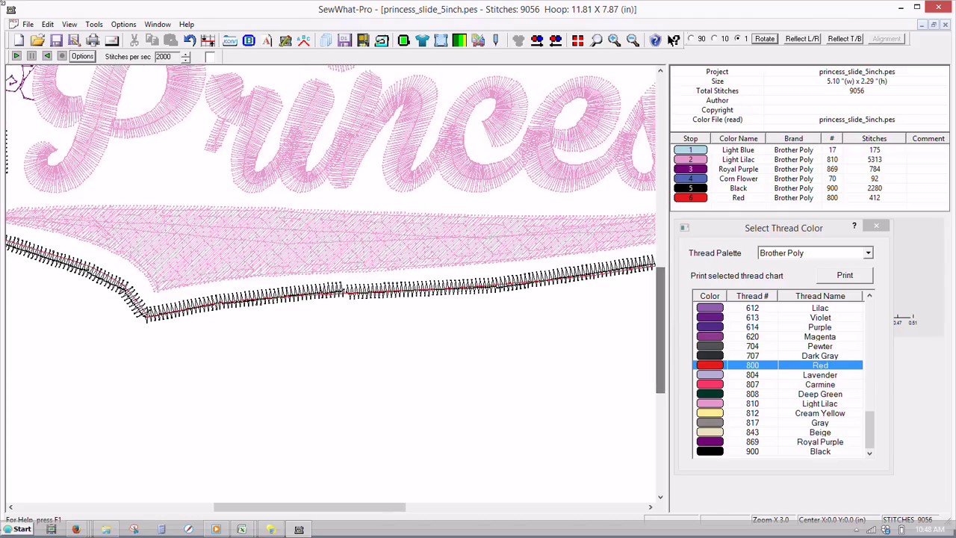
click(614, 39)
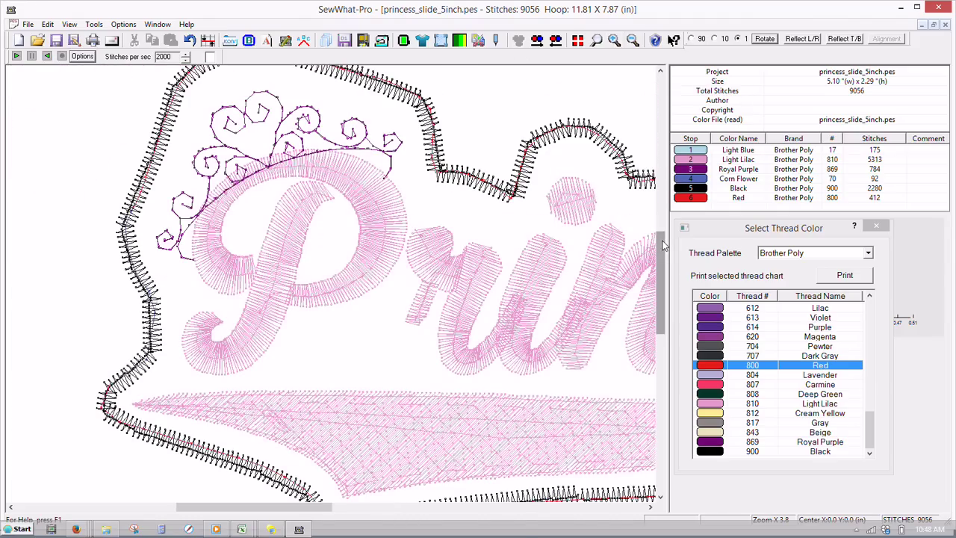
drag(657, 250, 655, 284)
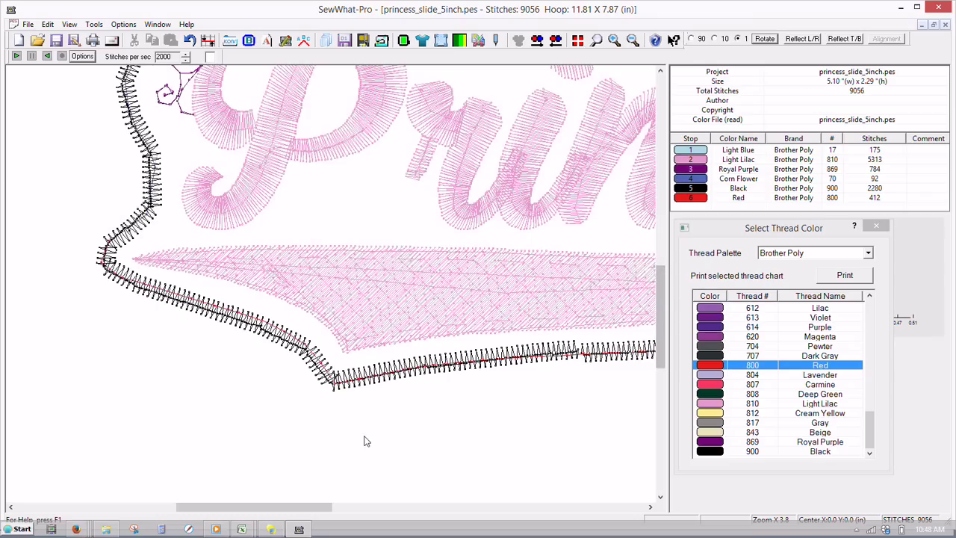
drag(311, 508, 350, 509)
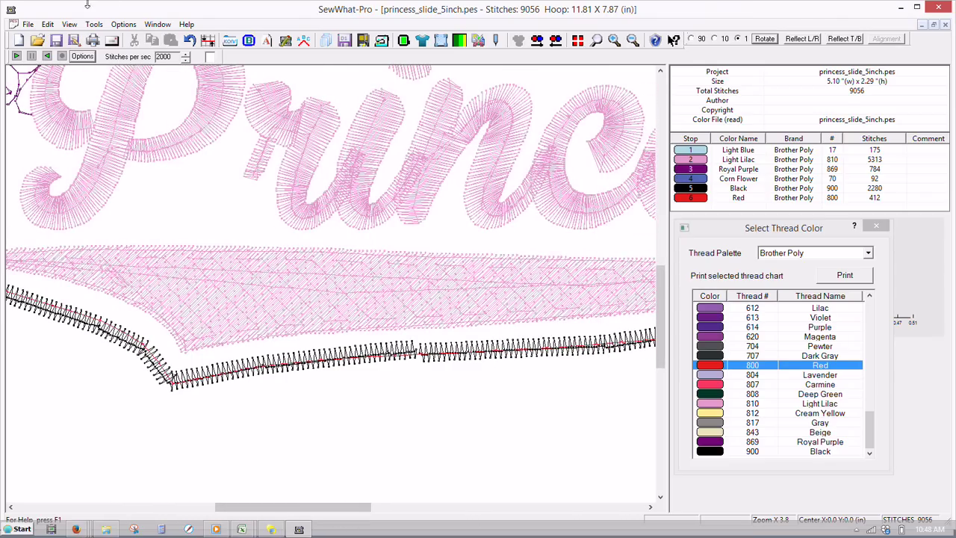
click(48, 25)
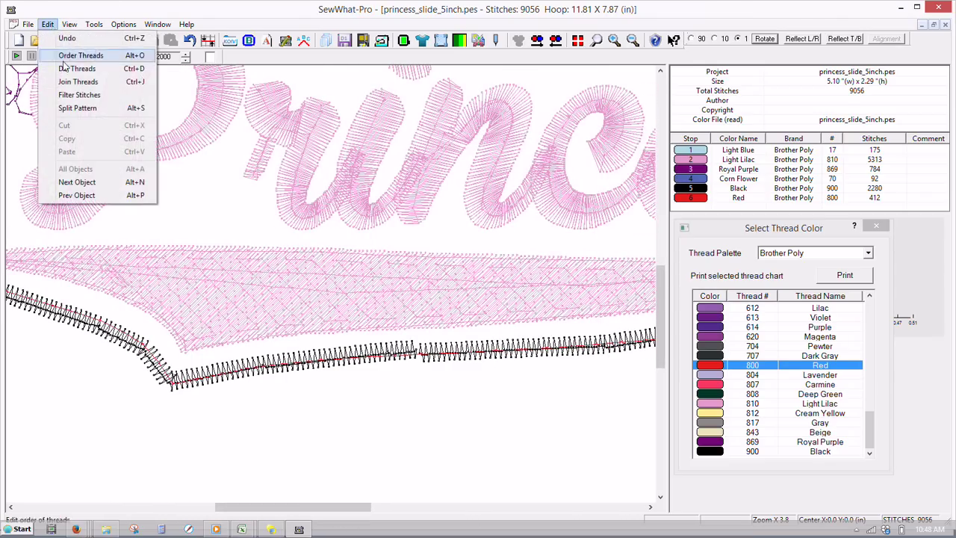
Enter Split Pattern mode and zoom in to 5.9 on the border stitches.
click(72, 108)
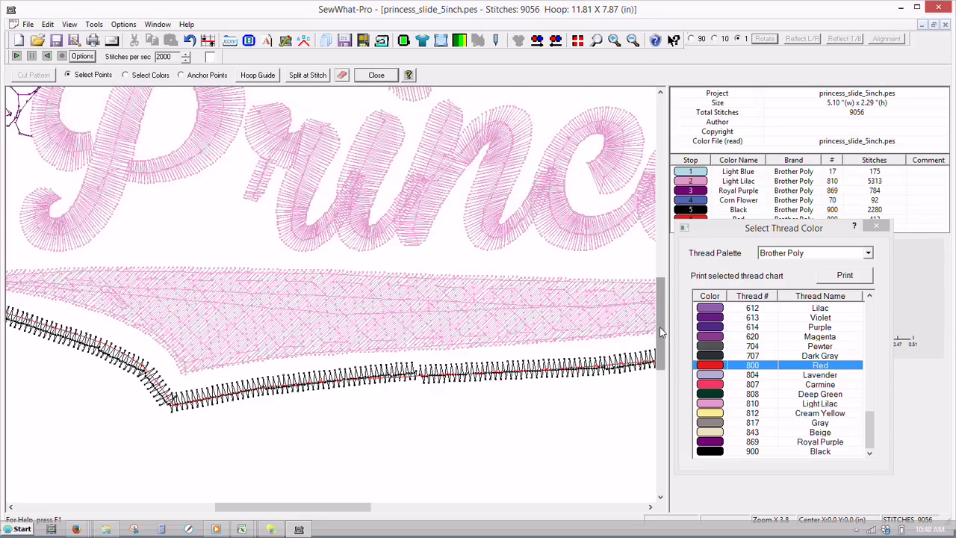
drag(660, 333, 659, 366)
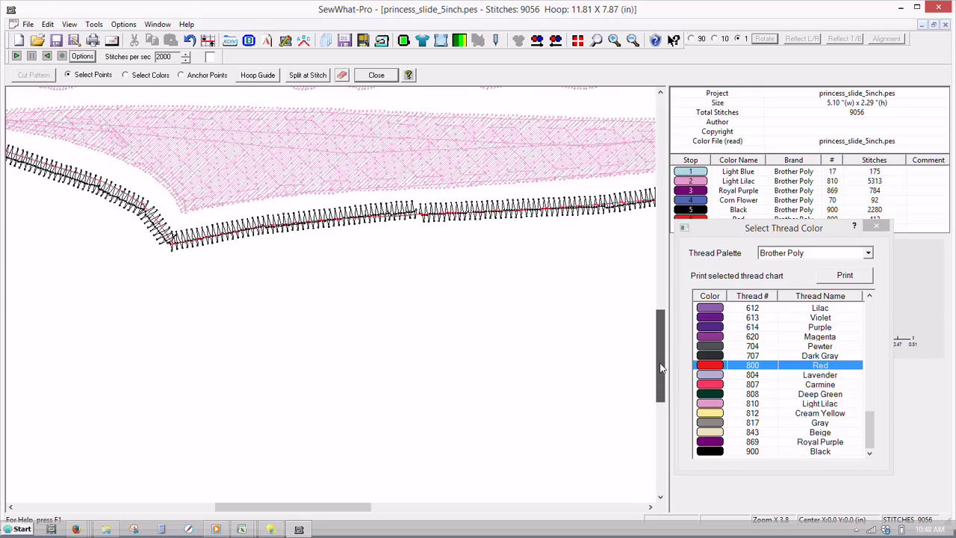
click(614, 40)
drag(658, 237, 660, 307)
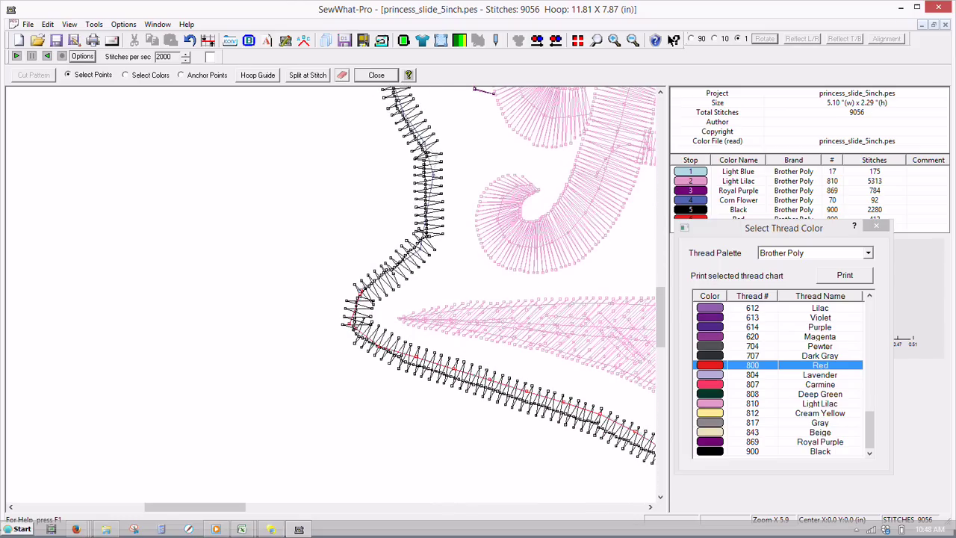
Toggle Stitch Points off and back on, then scroll to the bottom border.
click(69, 25)
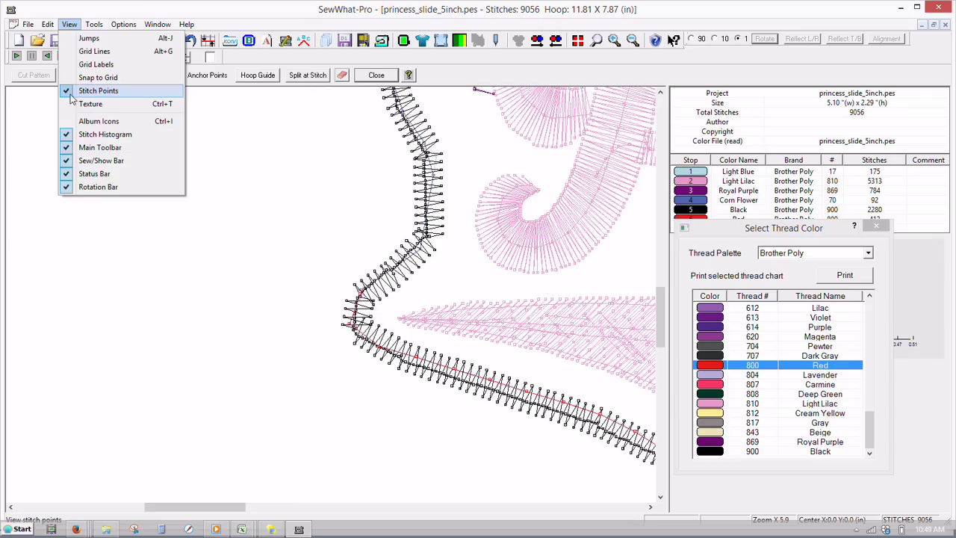
click(73, 97)
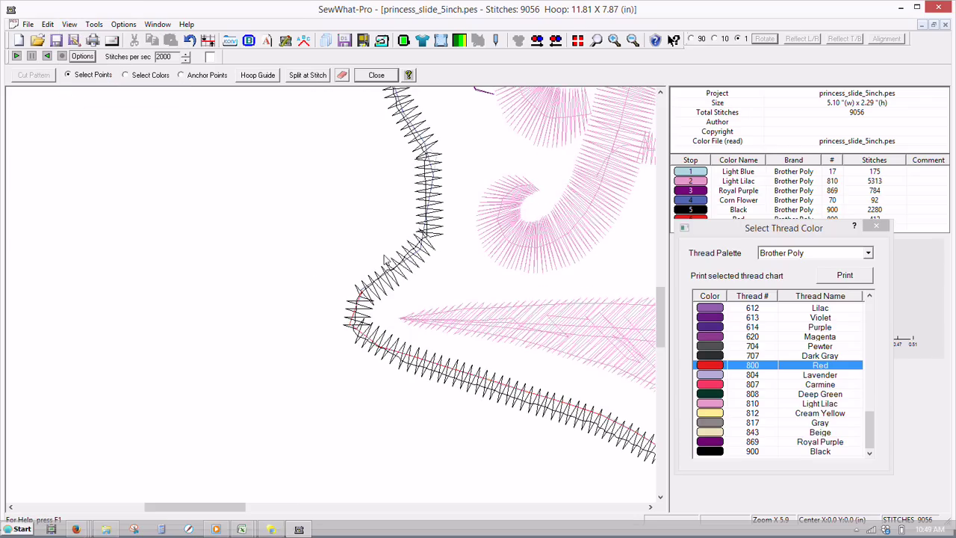
click(69, 25)
click(90, 91)
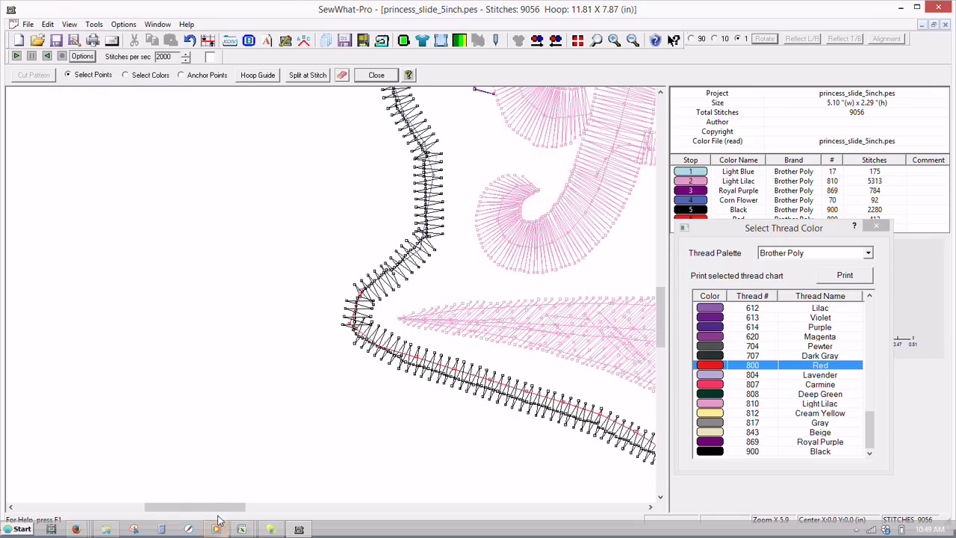
drag(215, 509, 319, 524)
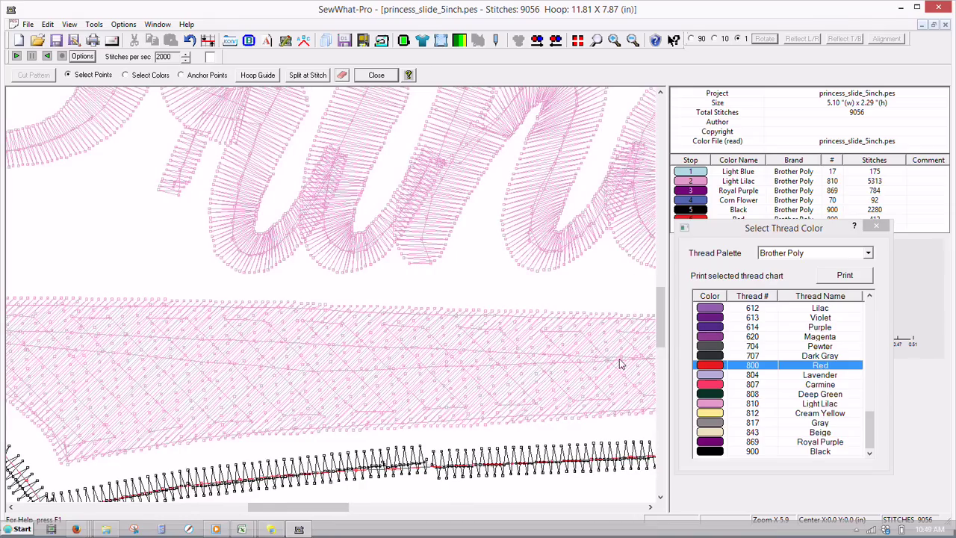
drag(663, 334, 664, 379)
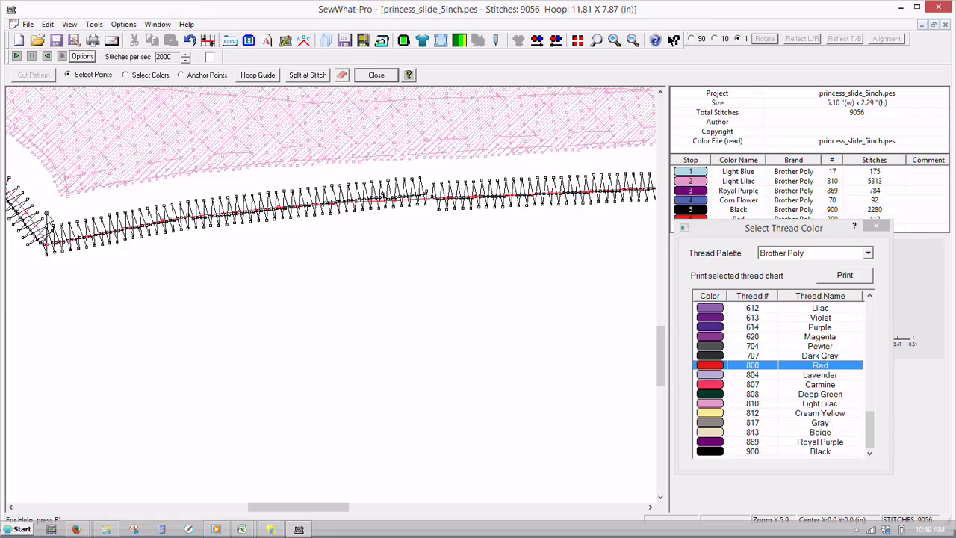
Draw a six-point cut polygon around the left end of the bottom border's zigzag.
click(44, 262)
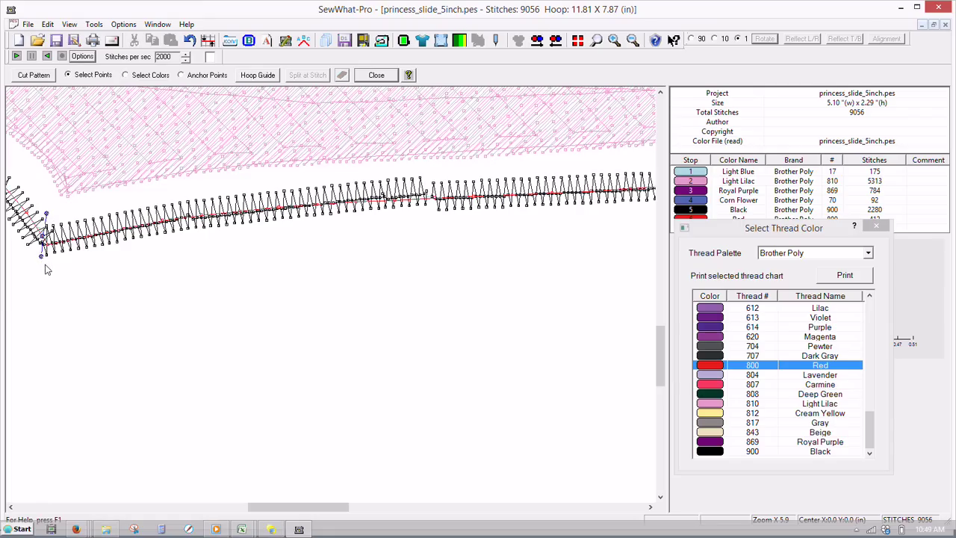
click(197, 253)
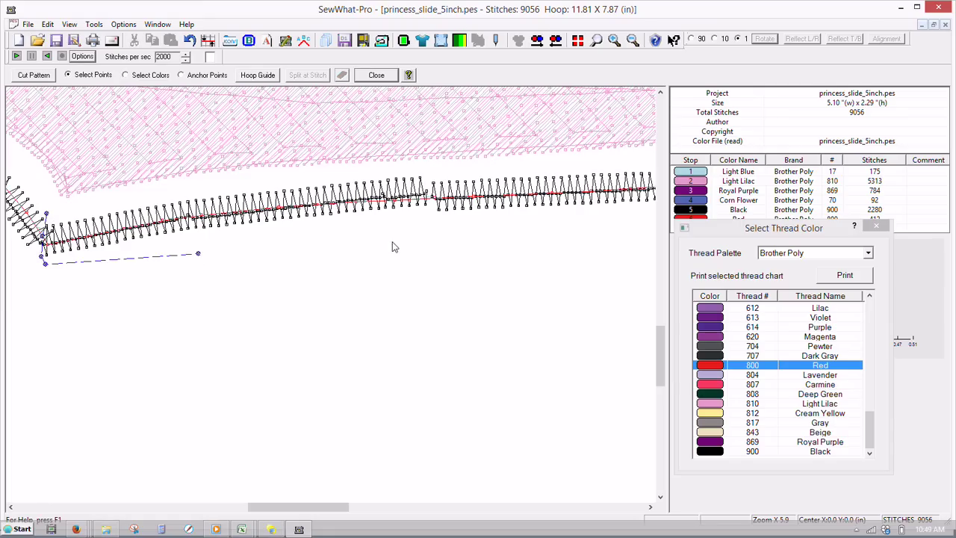
click(430, 218)
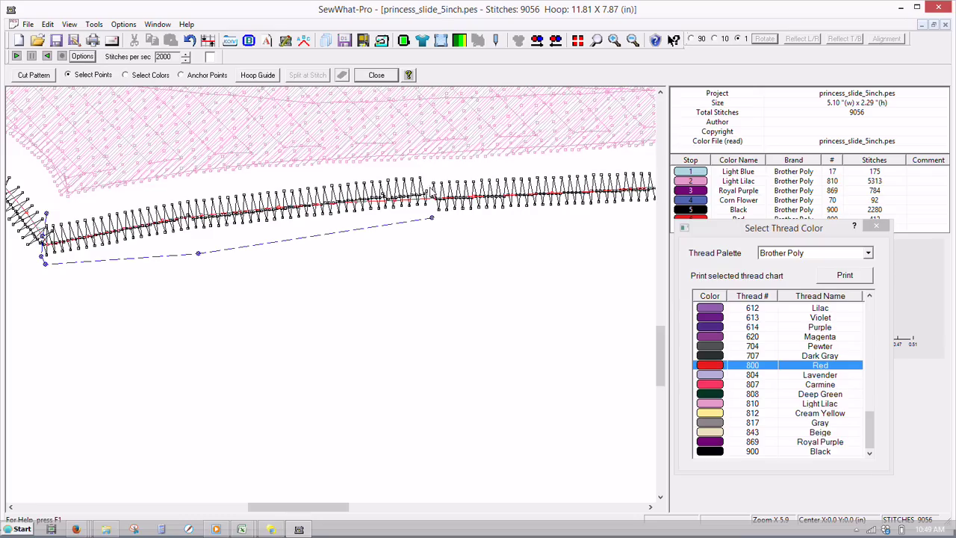
click(425, 172)
click(297, 178)
click(47, 215)
Cut and save all outlined stitches as stops 7–9, then close the splitting tools.
click(29, 78)
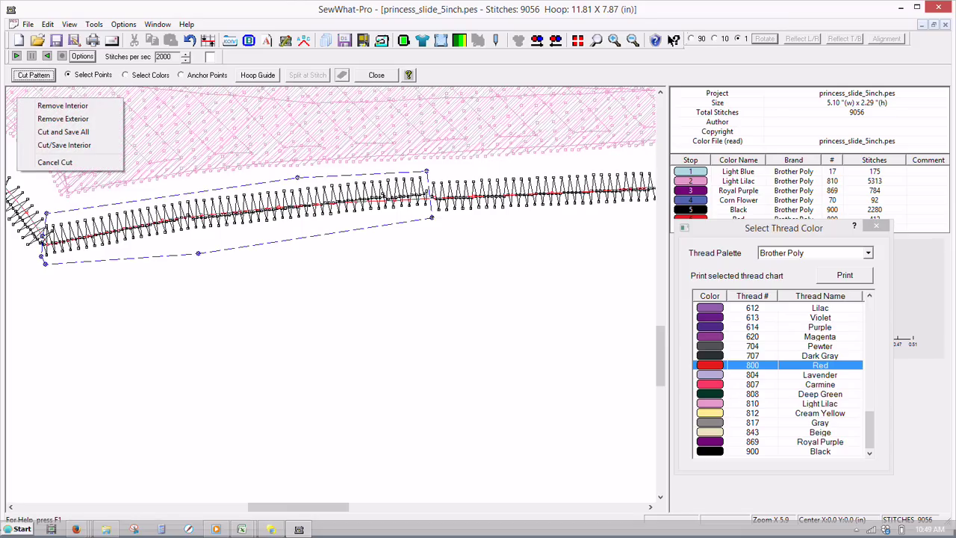
click(72, 133)
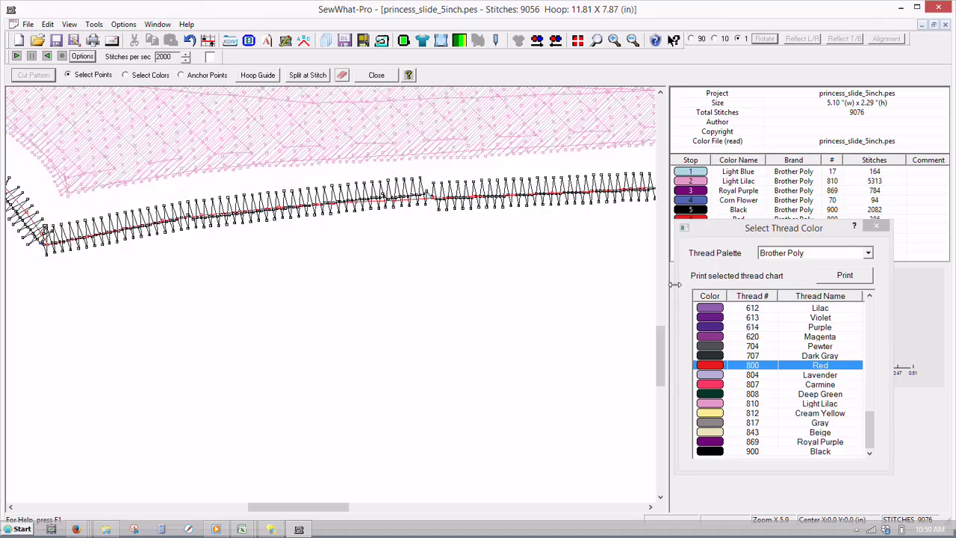
click(816, 246)
drag(808, 230, 865, 347)
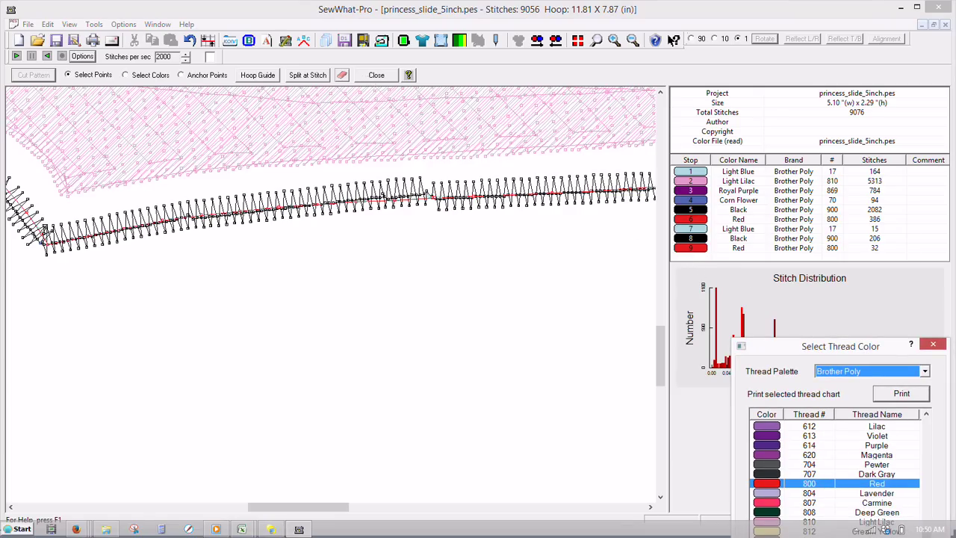
click(376, 77)
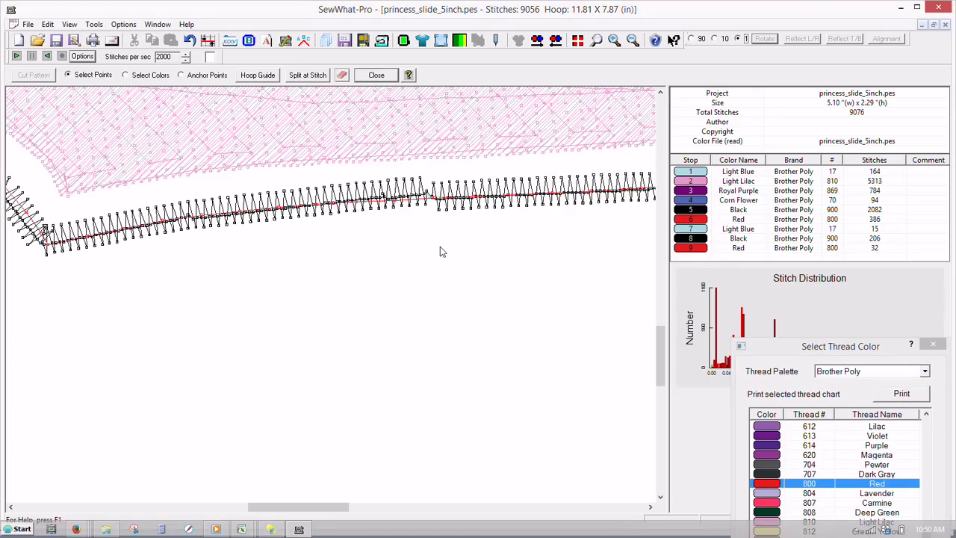
click(377, 75)
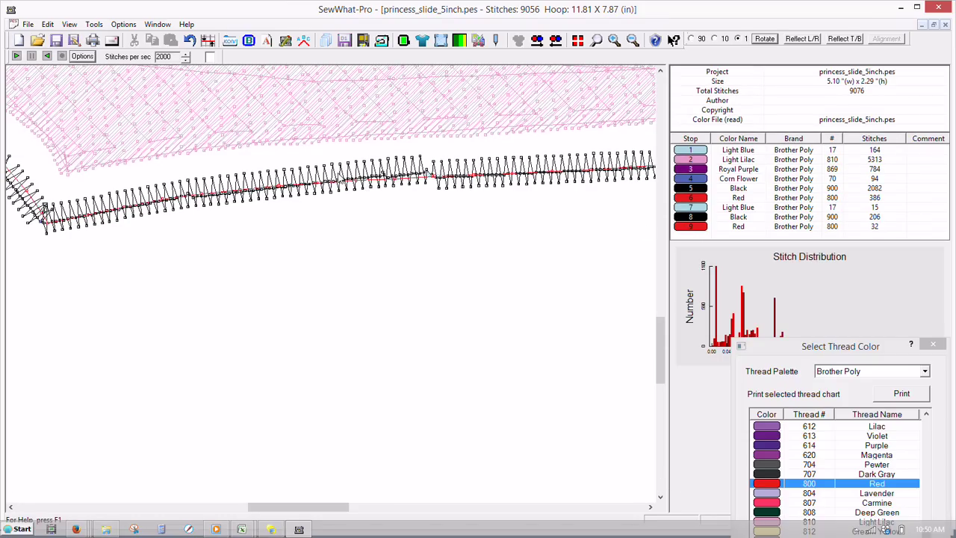
click(343, 179)
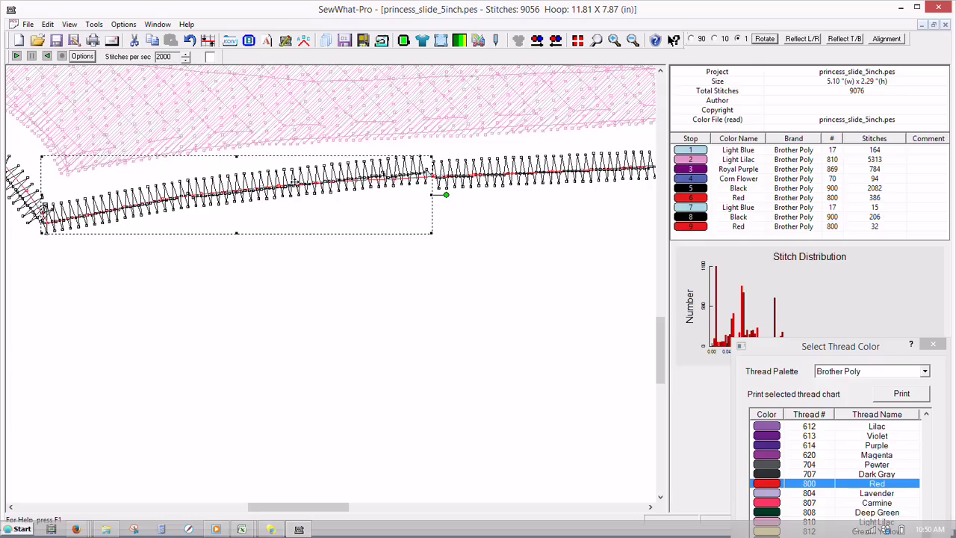
drag(293, 182, 293, 193)
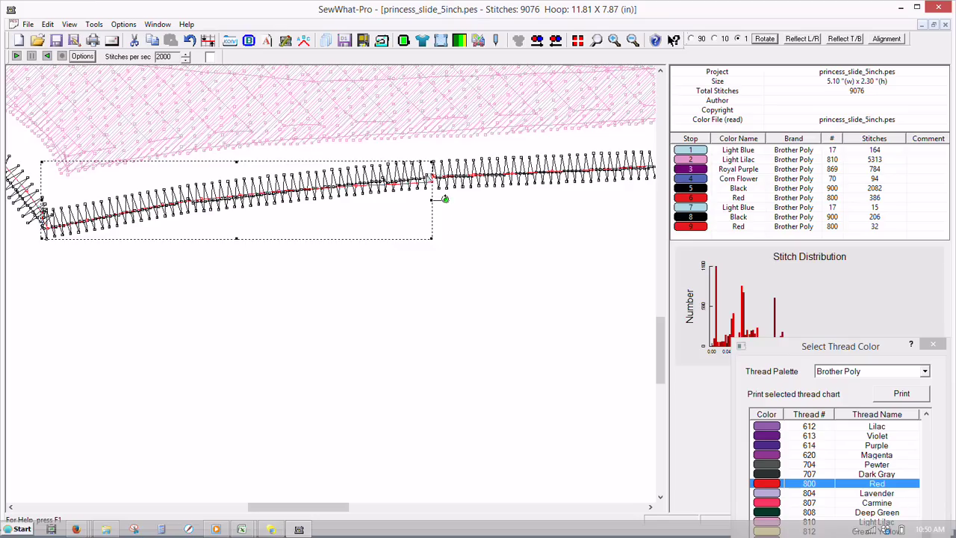
drag(445, 198, 446, 200)
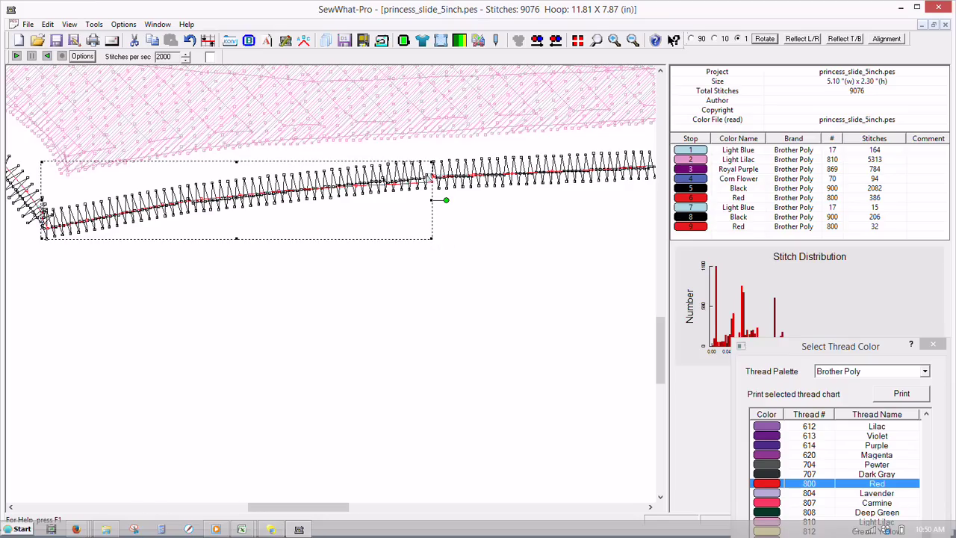
click(422, 259)
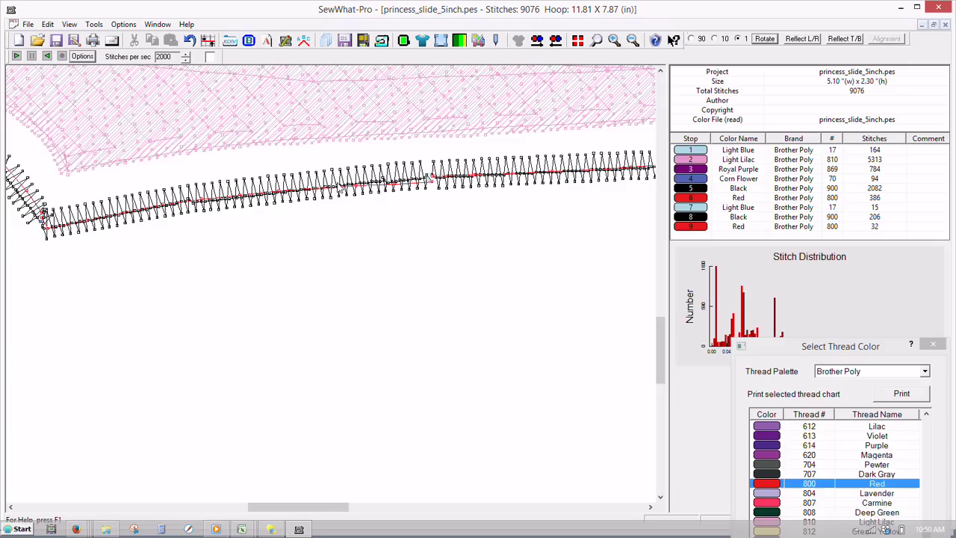
click(388, 183)
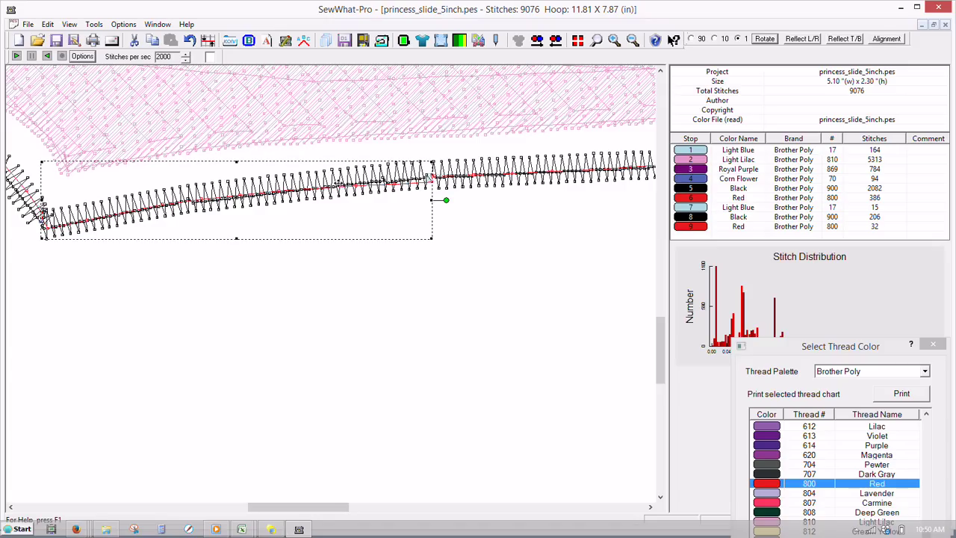
drag(334, 179, 337, 180)
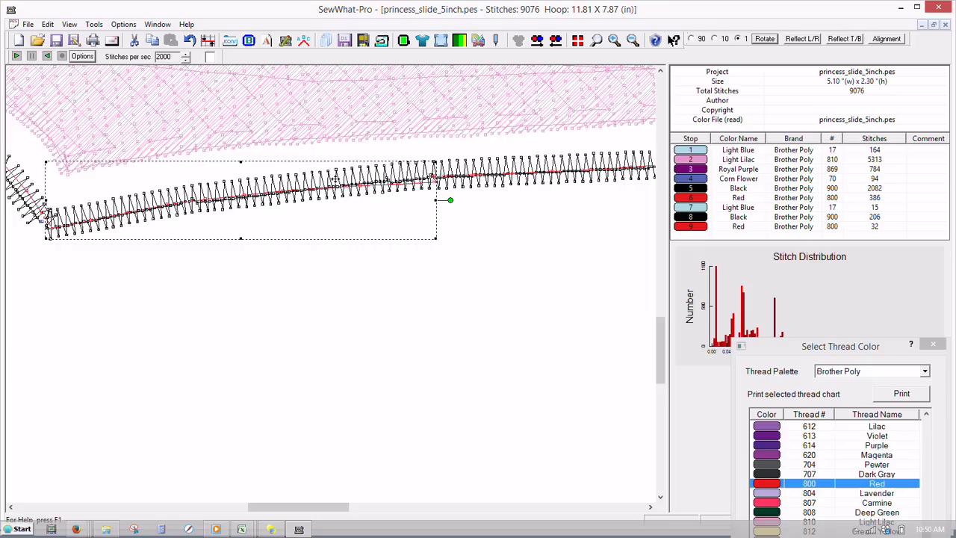
drag(335, 179, 334, 179)
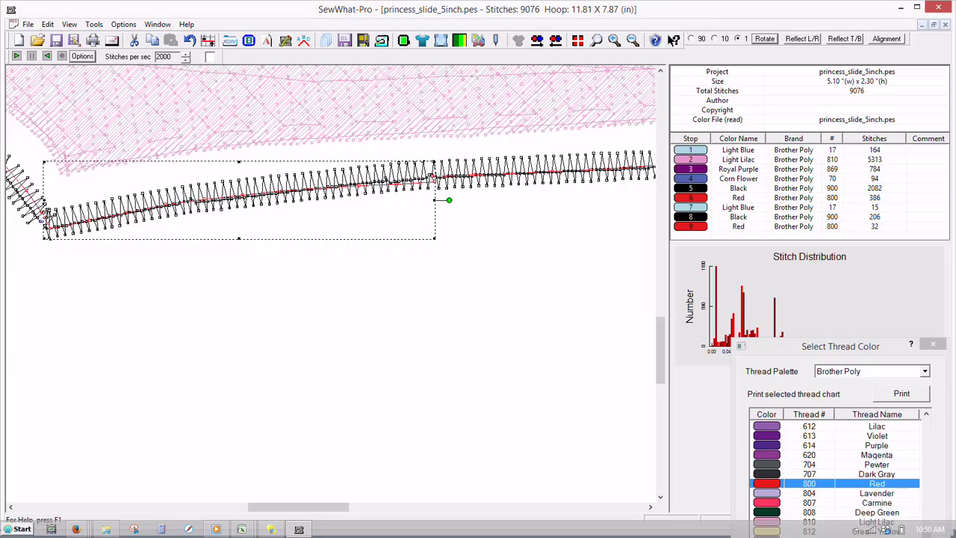
drag(336, 179, 336, 179)
click(339, 268)
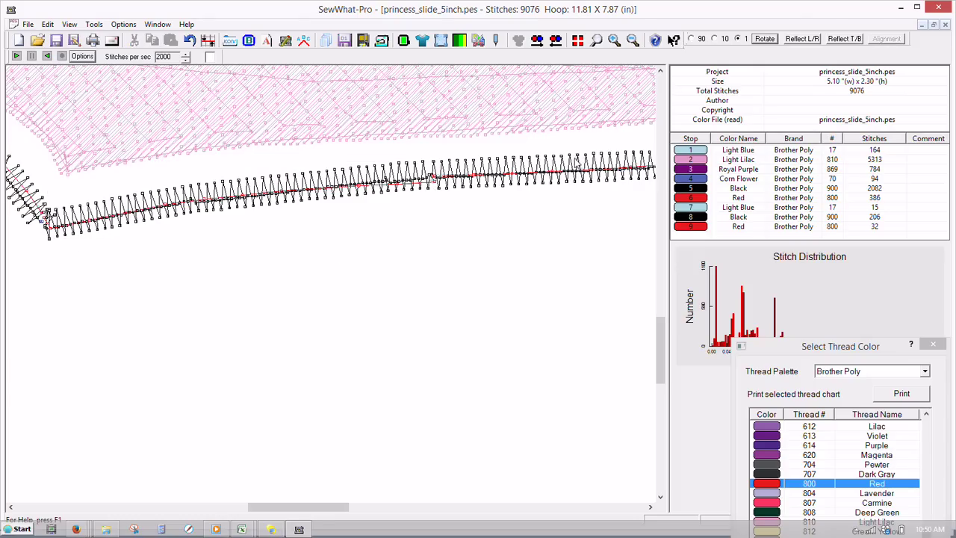
Zoom out and scroll until the full Princess design and its black satin border fit in view.
click(632, 43)
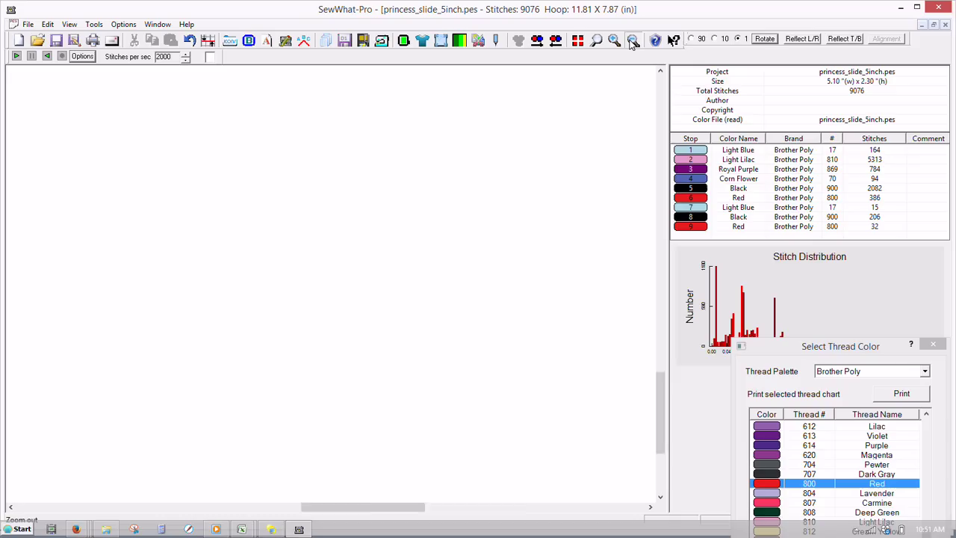
drag(661, 427, 662, 309)
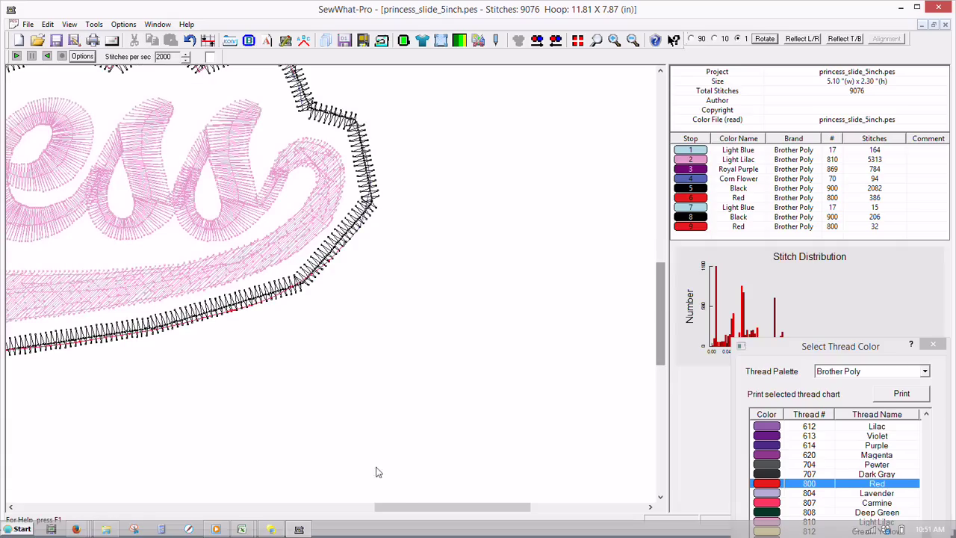
drag(400, 507, 274, 507)
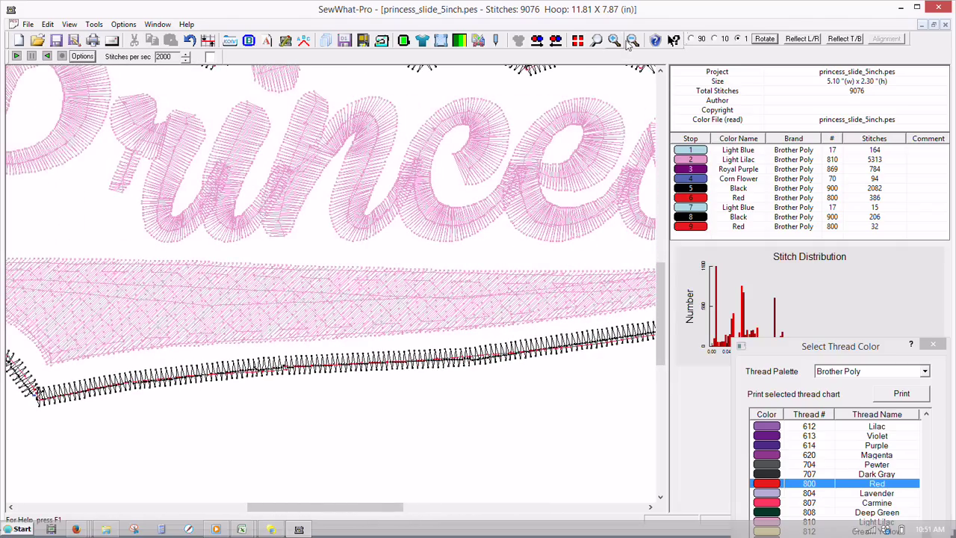
click(632, 40)
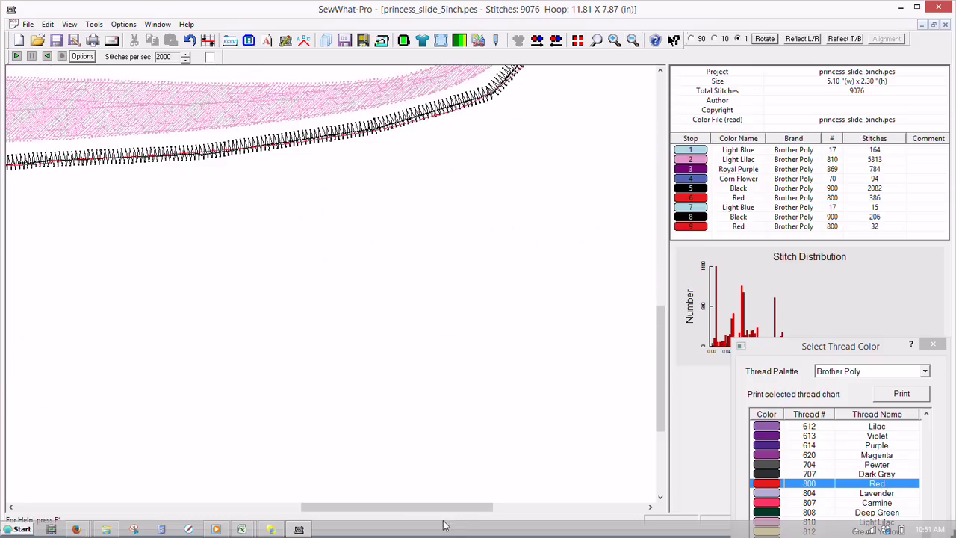
drag(441, 507, 301, 495)
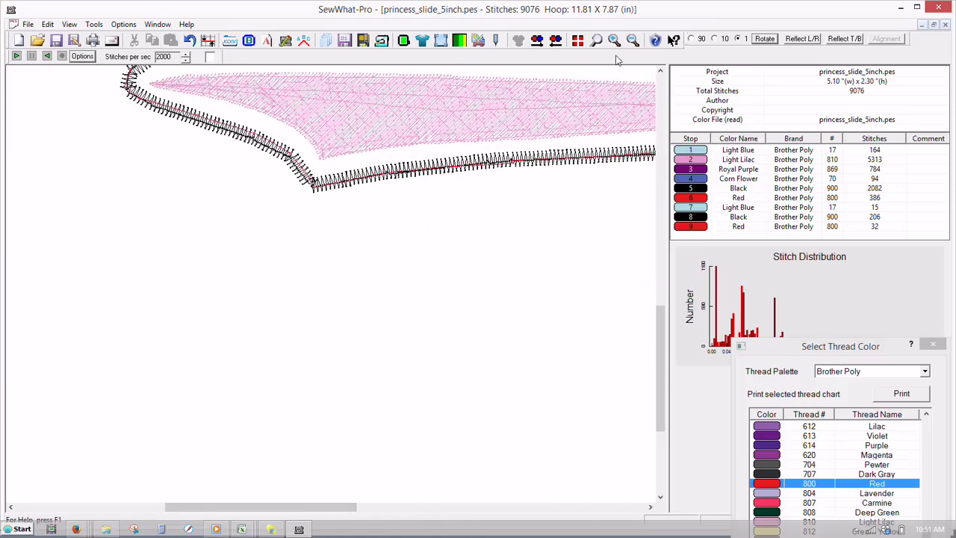
click(631, 39)
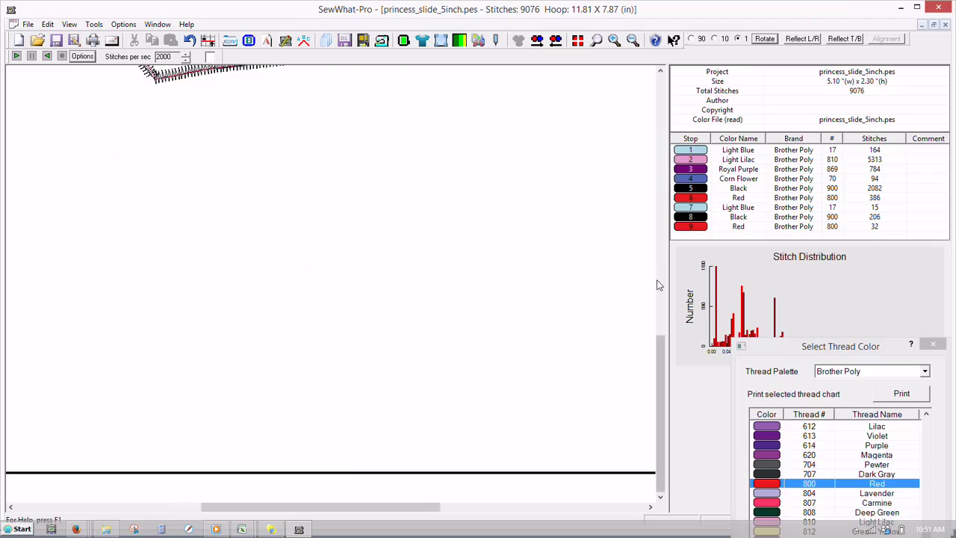
drag(660, 344, 664, 218)
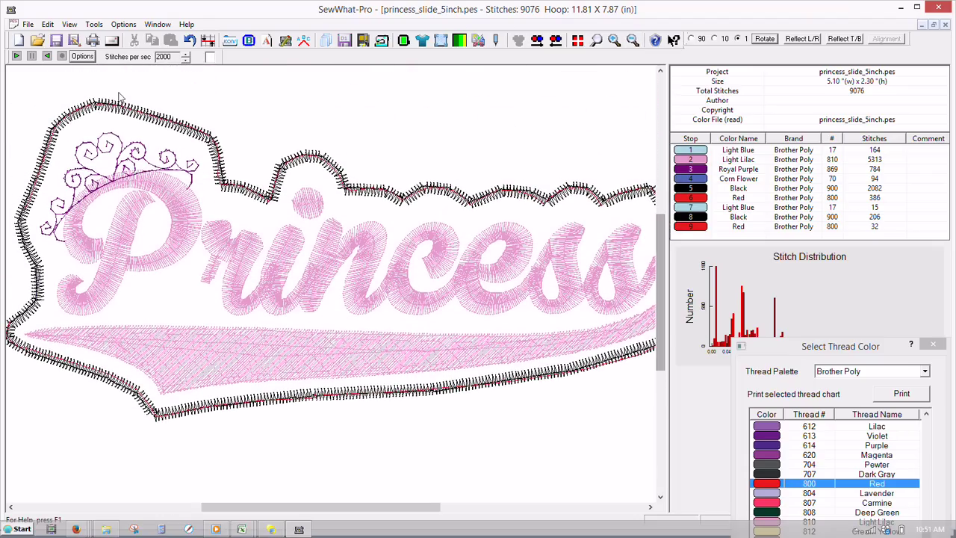
Switch to texture view and delete red stop 9, dropping the design to 9044 stitches.
click(72, 27)
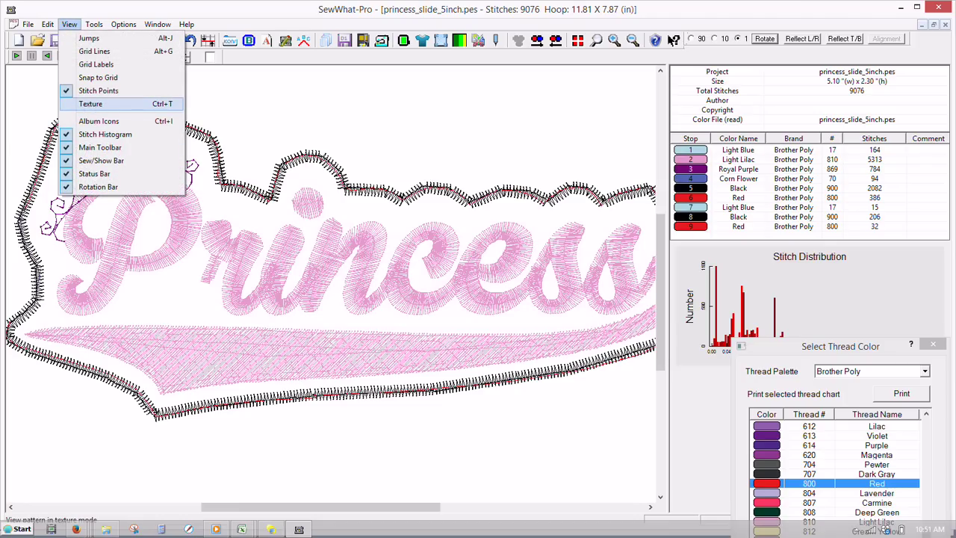
click(90, 104)
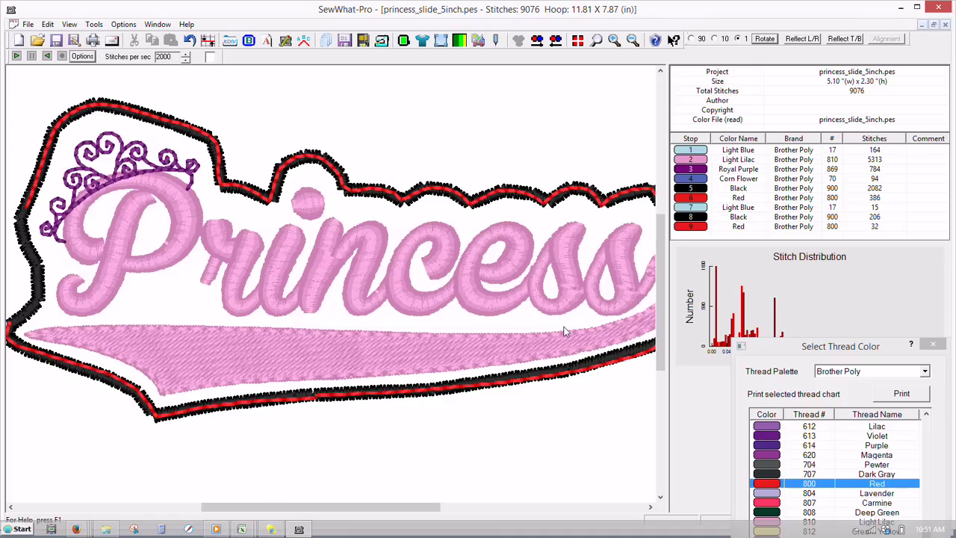
click(690, 226)
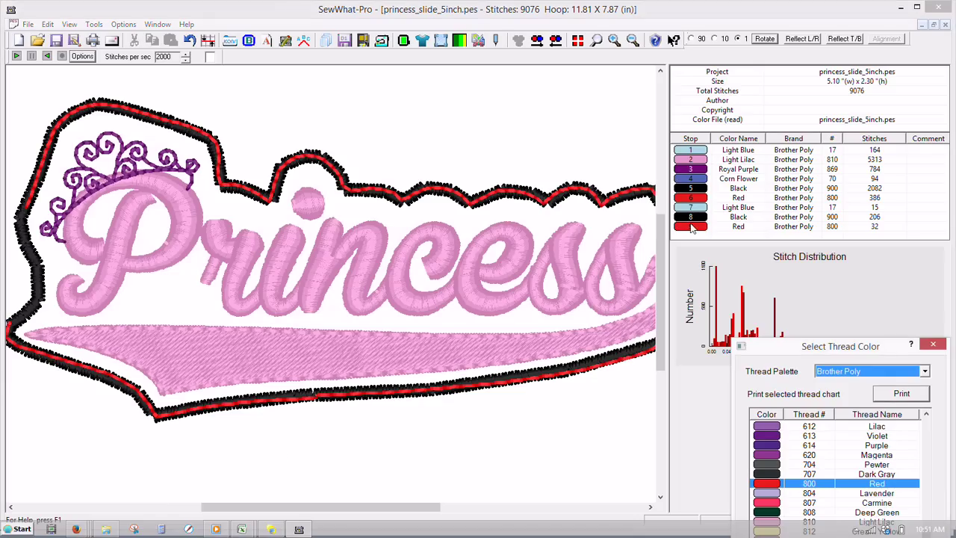
click(691, 226)
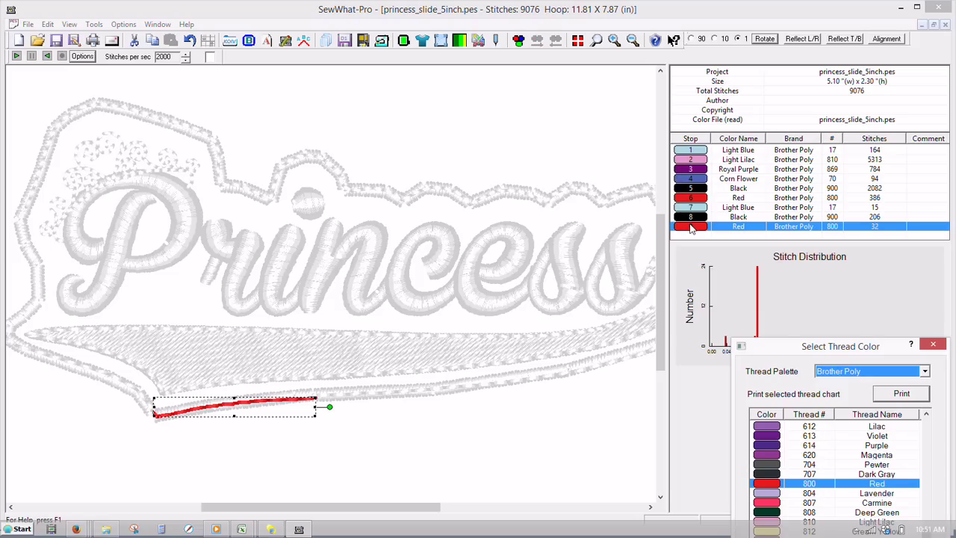
right_click(691, 228)
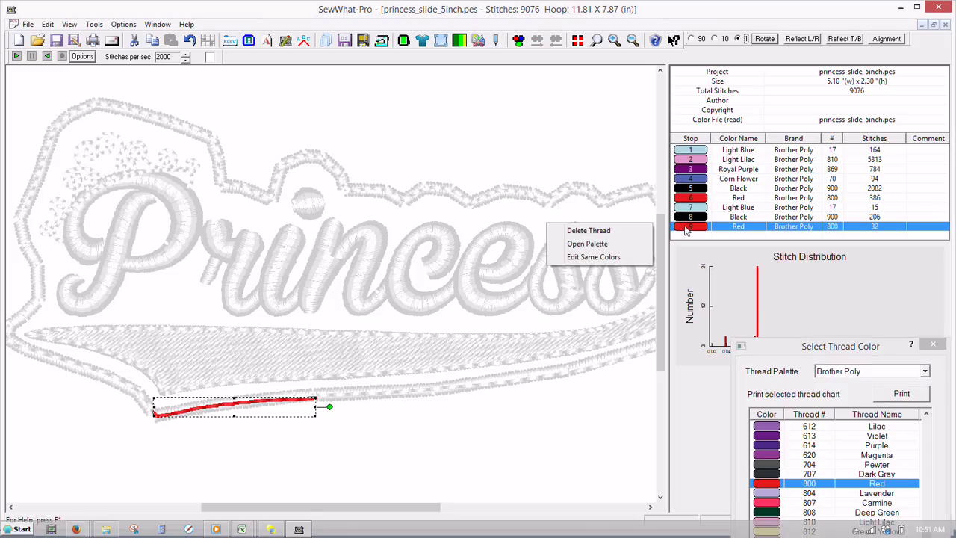
click(619, 231)
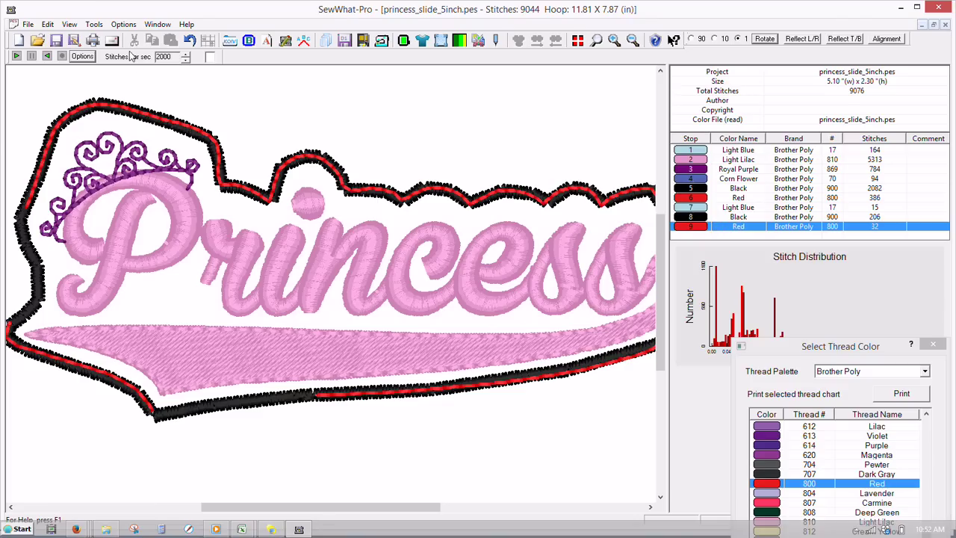
Hide the stitch histogram and inspect black stop 8 and light blue stop 7.
click(71, 24)
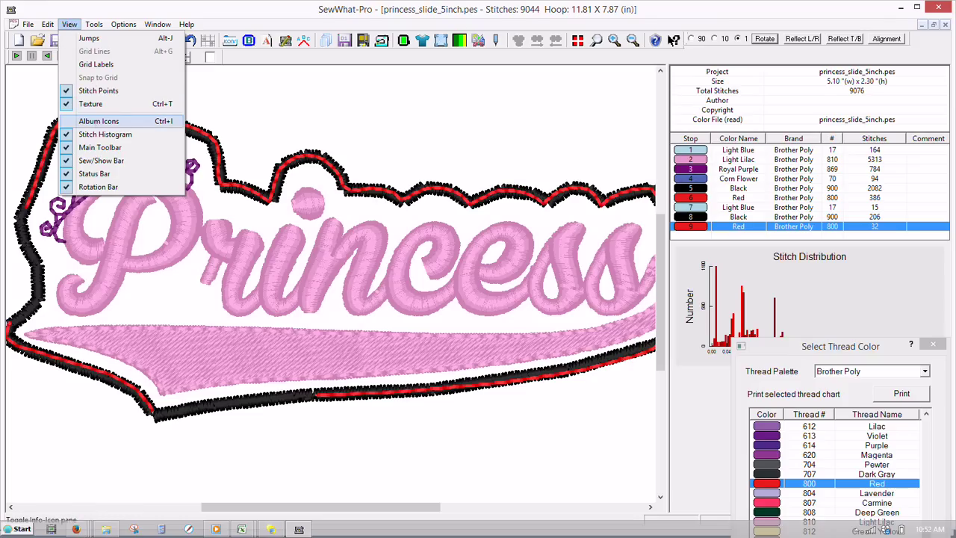
click(97, 135)
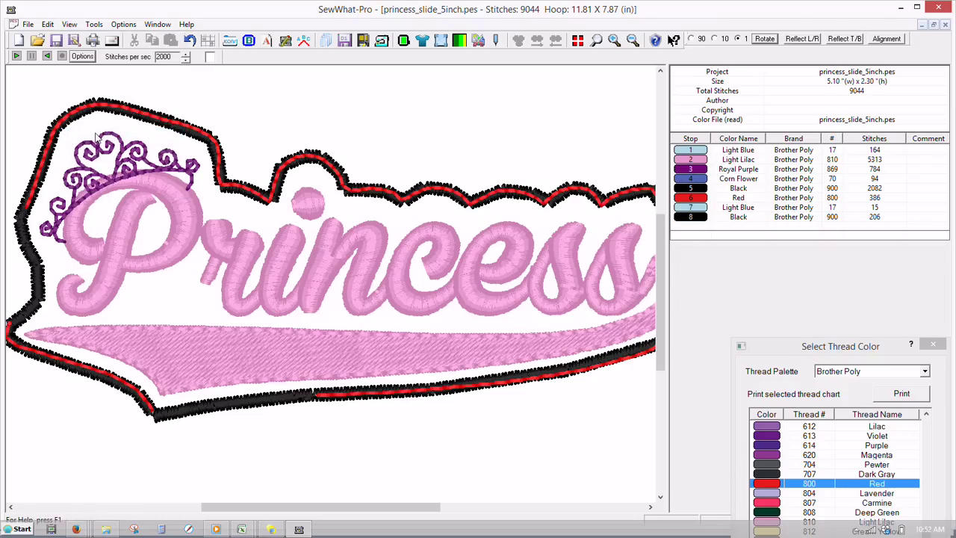
click(690, 216)
click(691, 216)
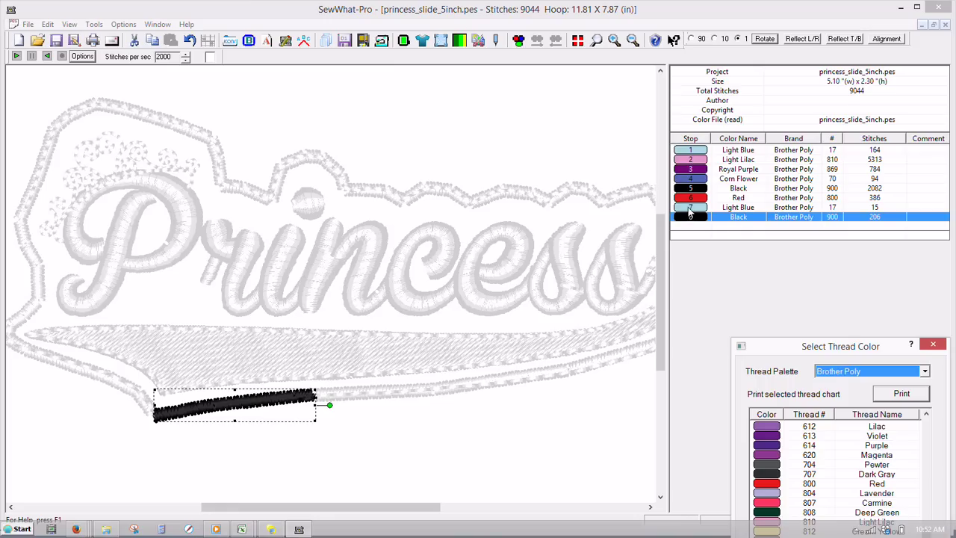
click(689, 212)
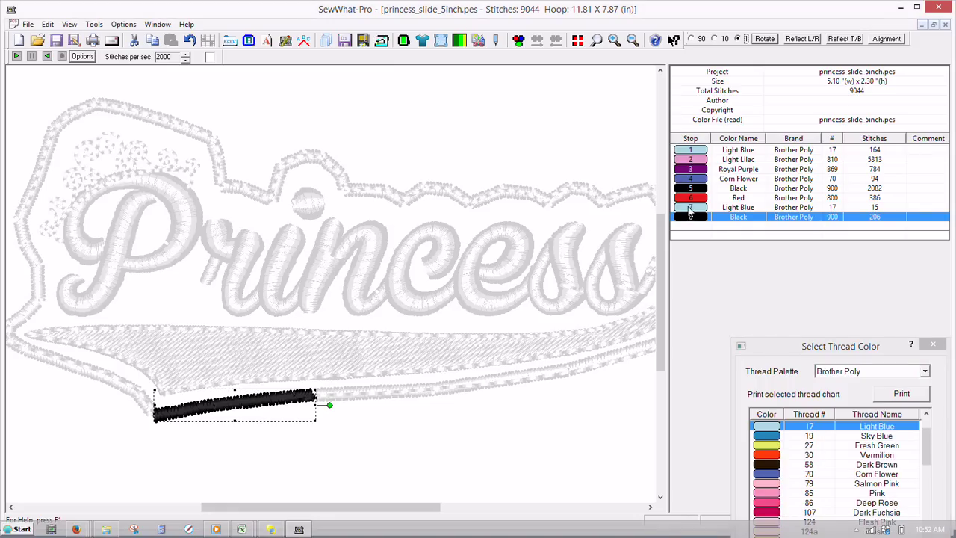
click(689, 211)
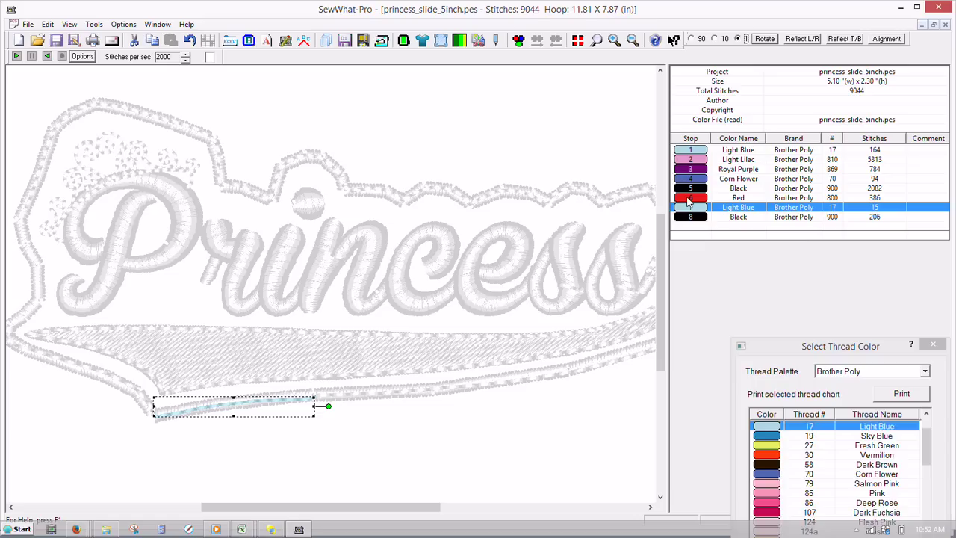
Delete red stop 6 and reselect the design, leaving 8658 stitches across seven stops.
click(689, 198)
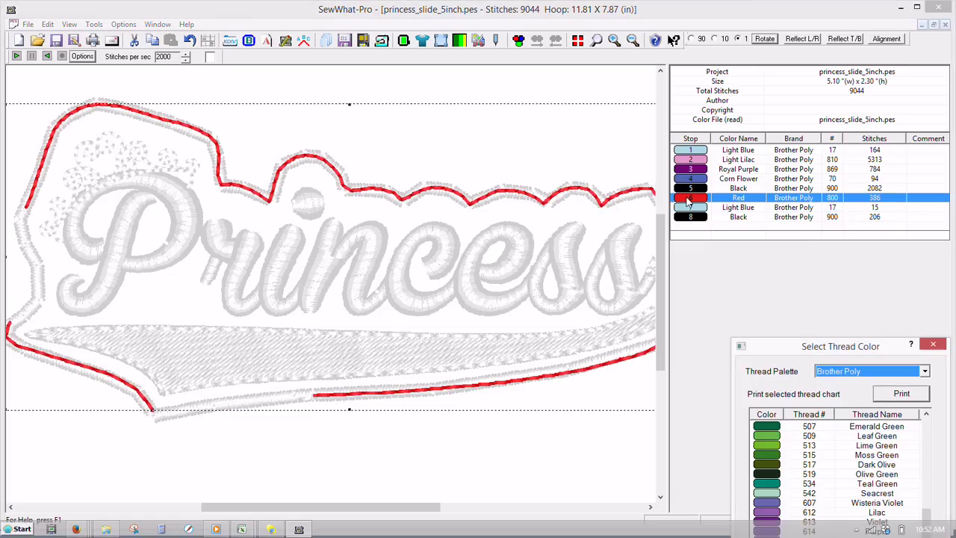
right_click(688, 200)
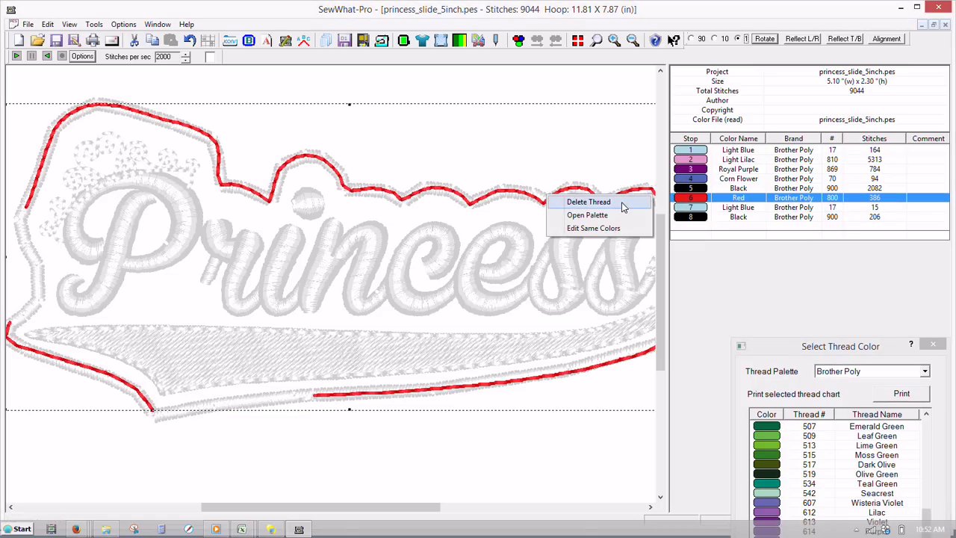
click(584, 203)
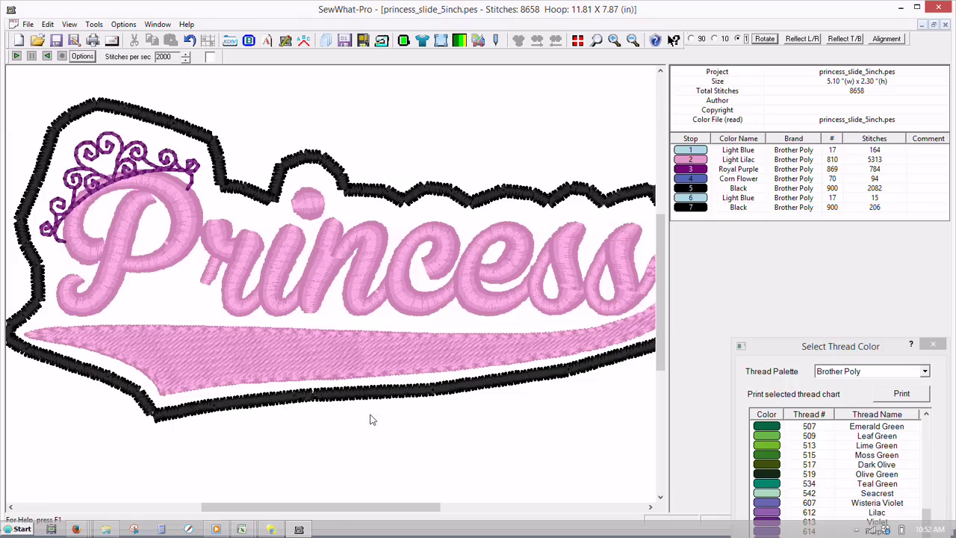
click(307, 396)
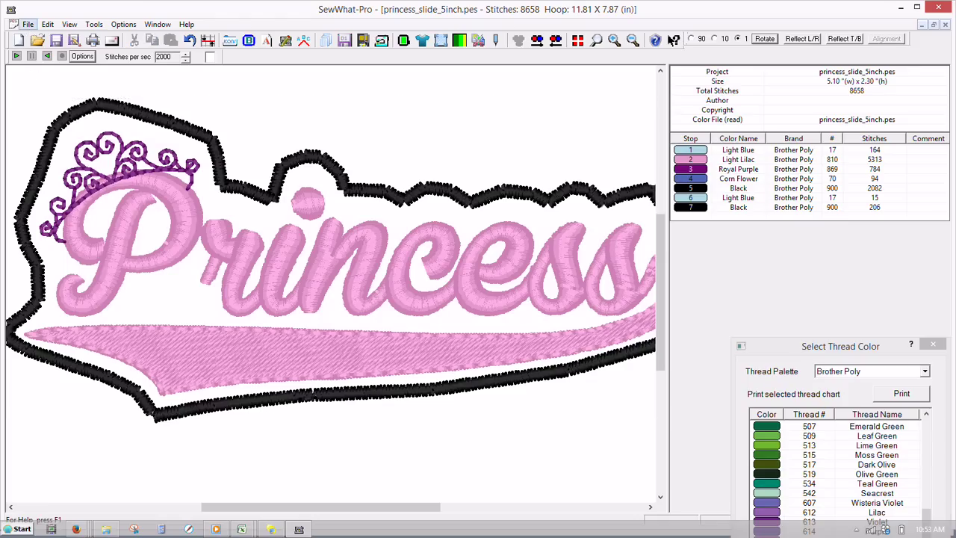
Save the design as a new file named 'princess_slide_5inch.pes rev border.pes'.
click(27, 26)
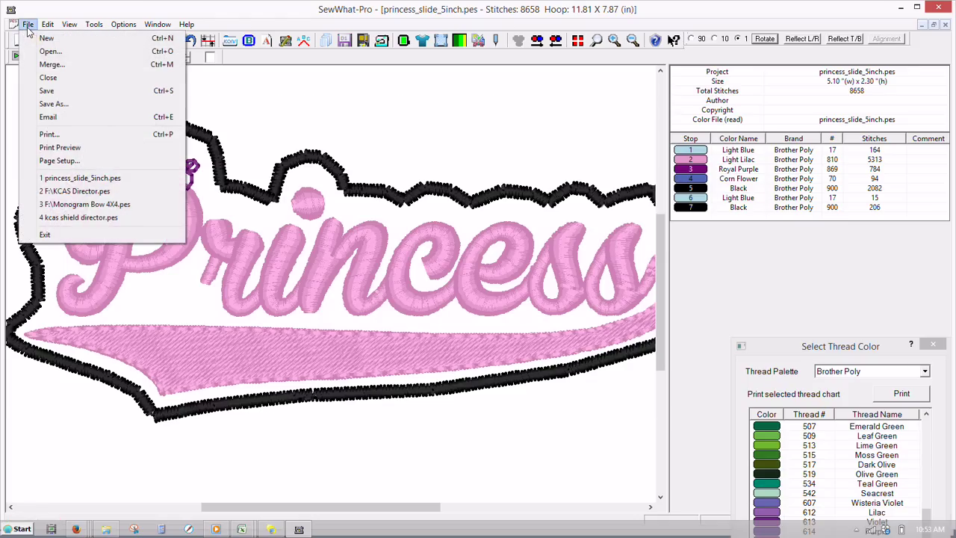
click(66, 104)
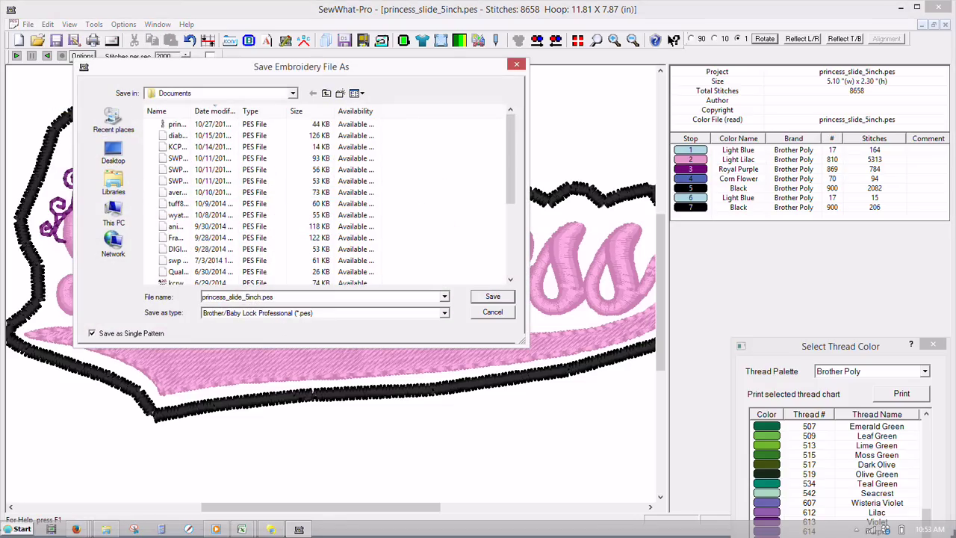
drag(202, 296, 275, 297)
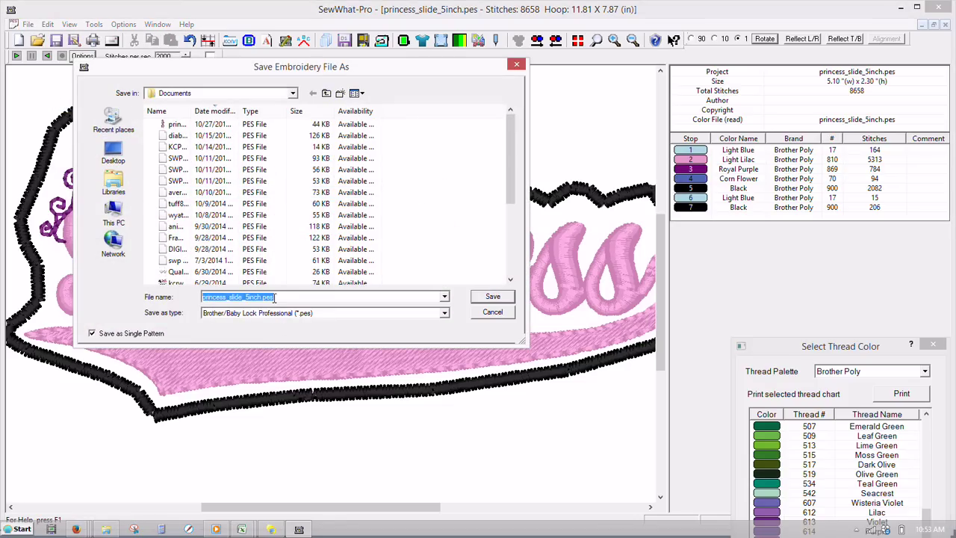
click(275, 297)
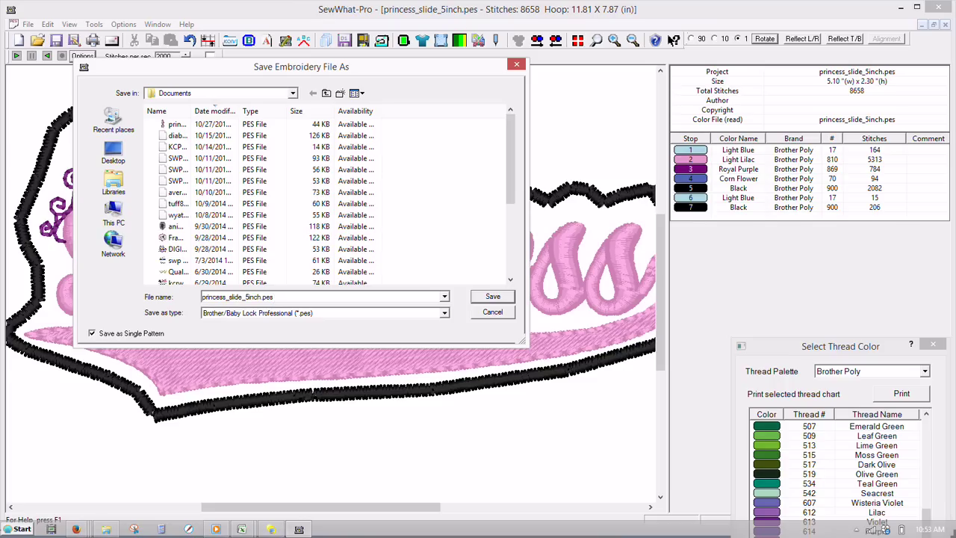
text(re)
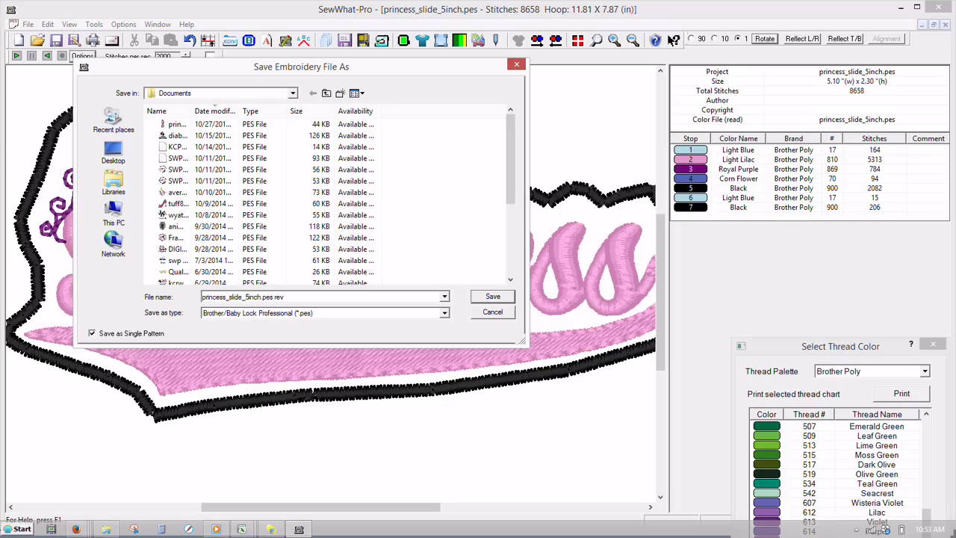
text(v border)
key(Return)
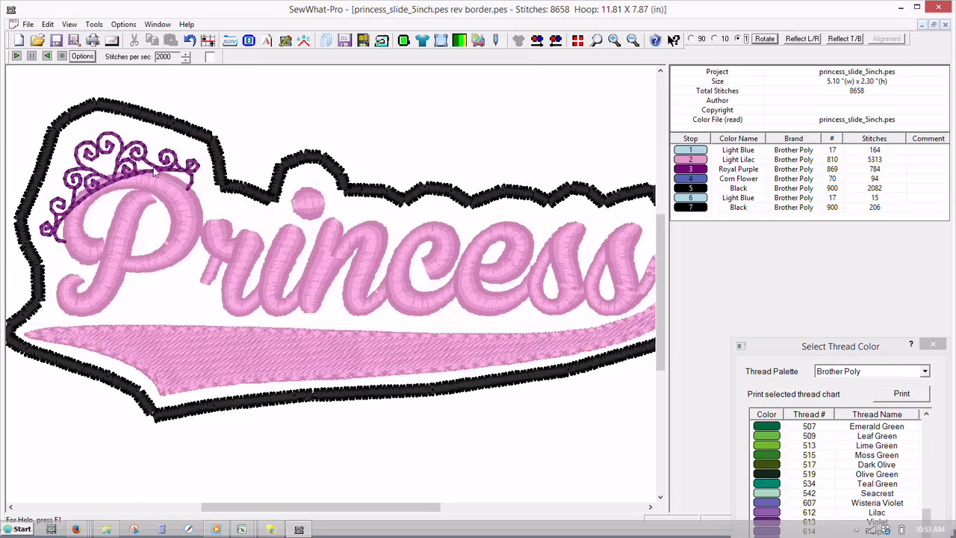